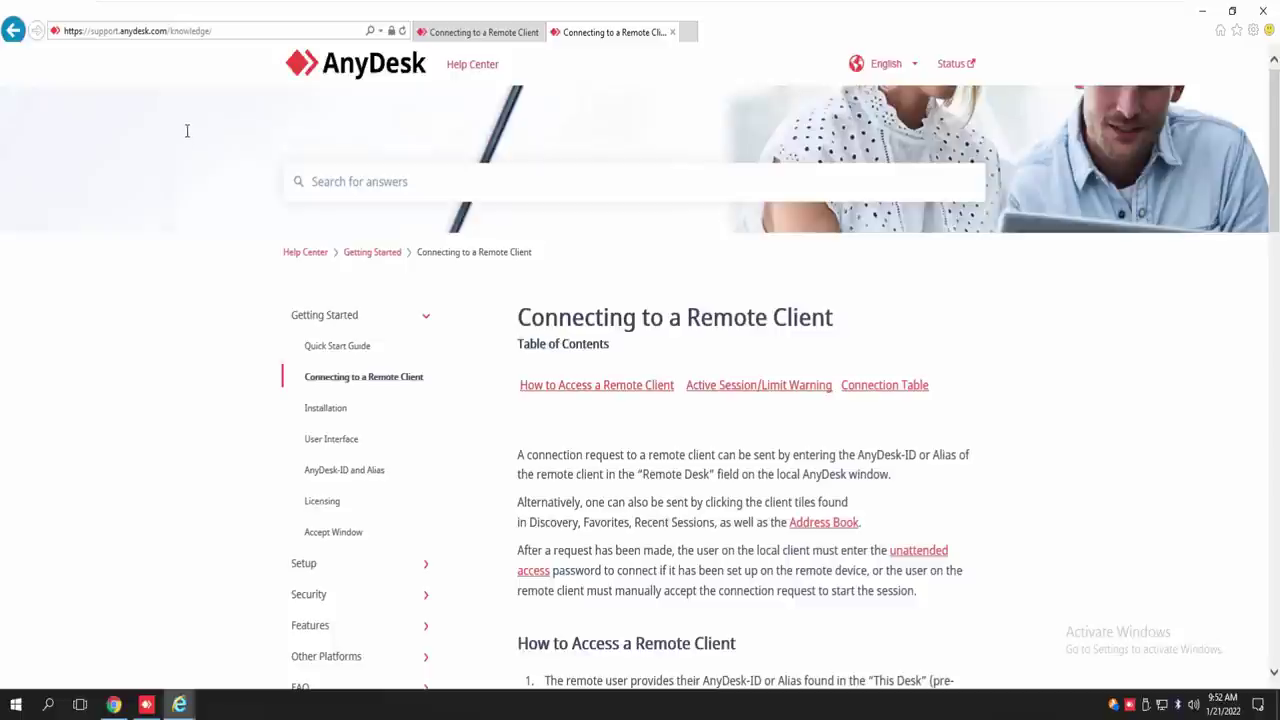
# Step: Leave the AnyDesk help article for the desktop and open the Downloads folder in File Explorer
pyautogui.scroll(-3, 183, 126)
pyautogui.scroll(3, 183, 126)
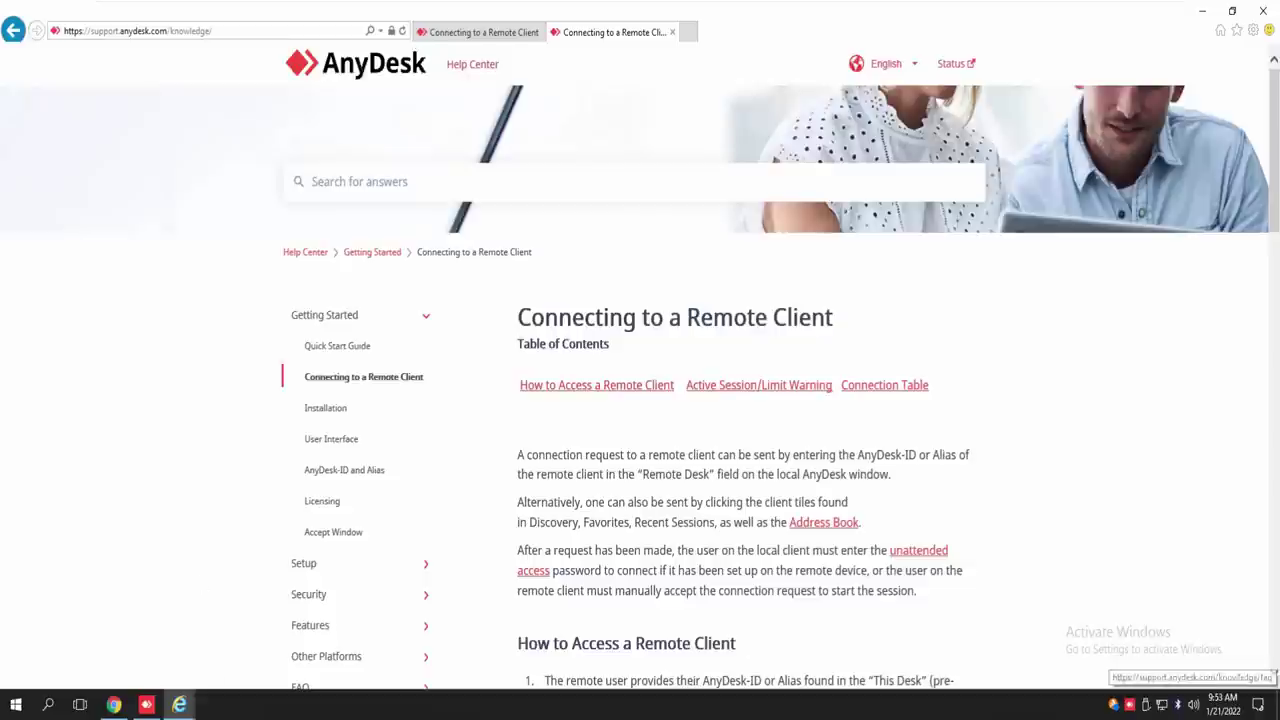
pyautogui.hotkey('alt', 'Tab')
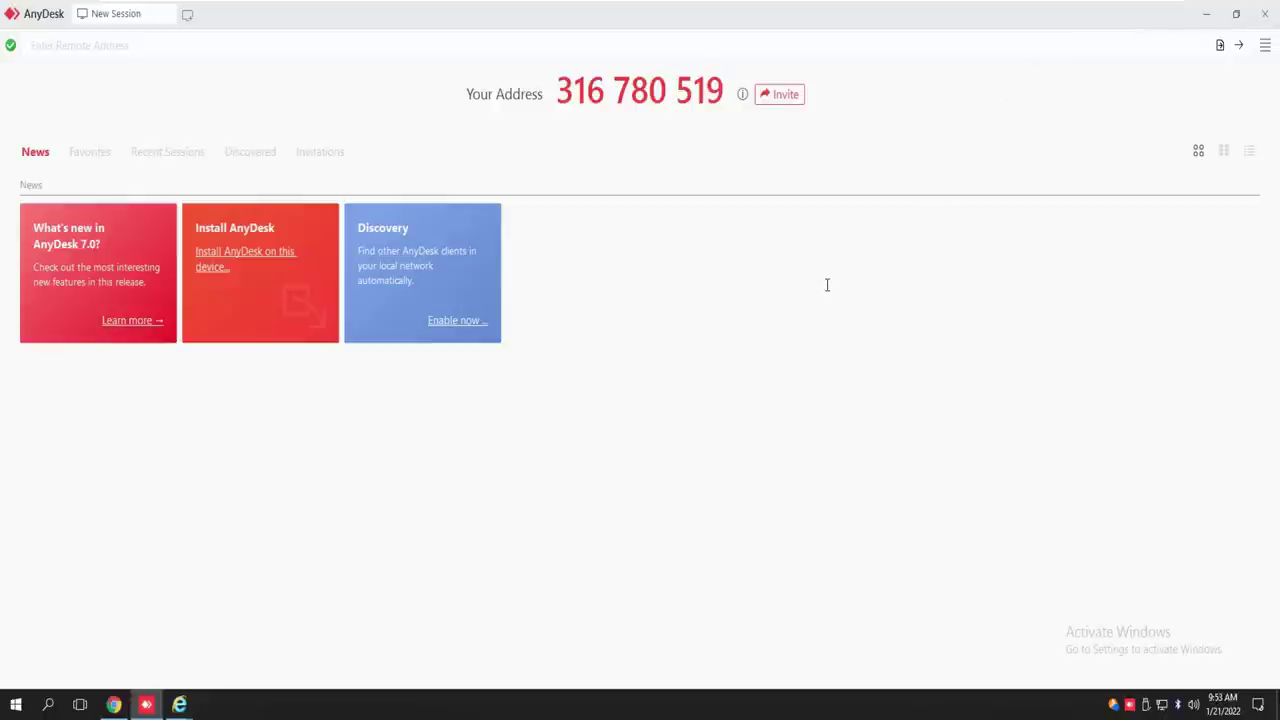
pyautogui.press('super+d')
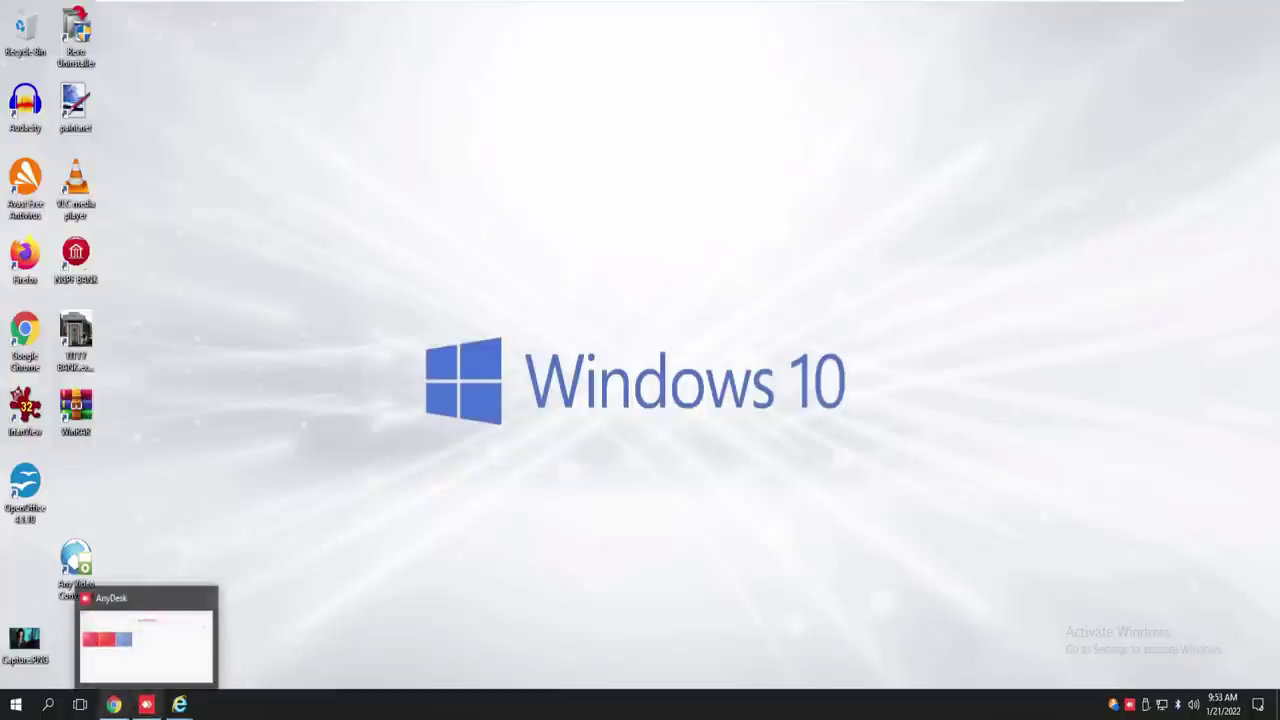
pyautogui.click(146, 704)
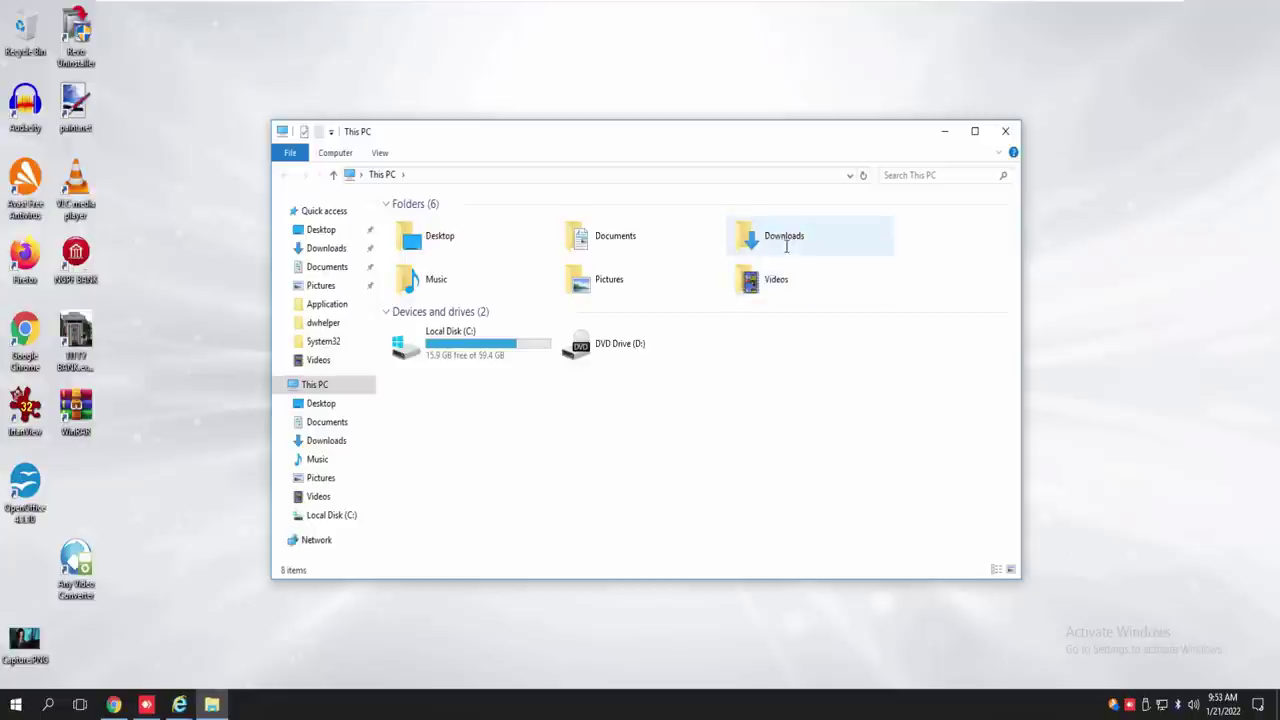
pyautogui.doubleClick(783, 240)
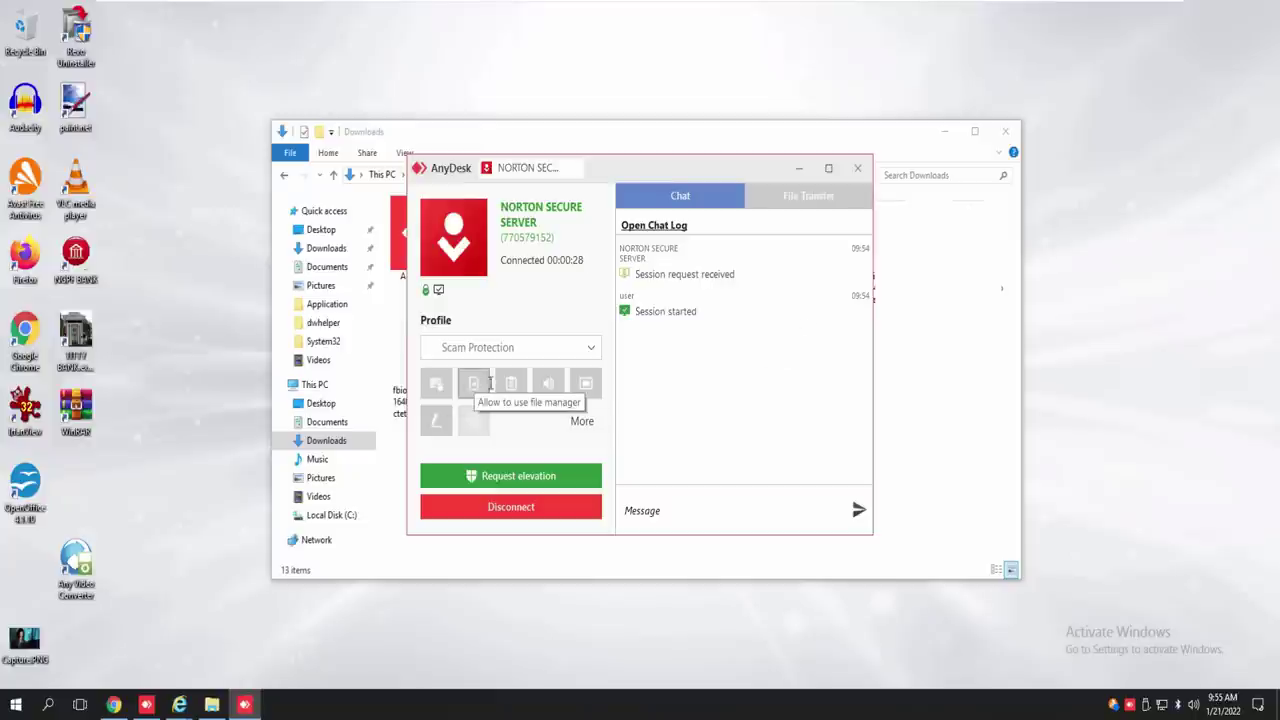
# Step: Allow the connected client to control keyboard and mouse, hear sound and draw on the screen, and minimize the session window
pyautogui.click(438, 385)
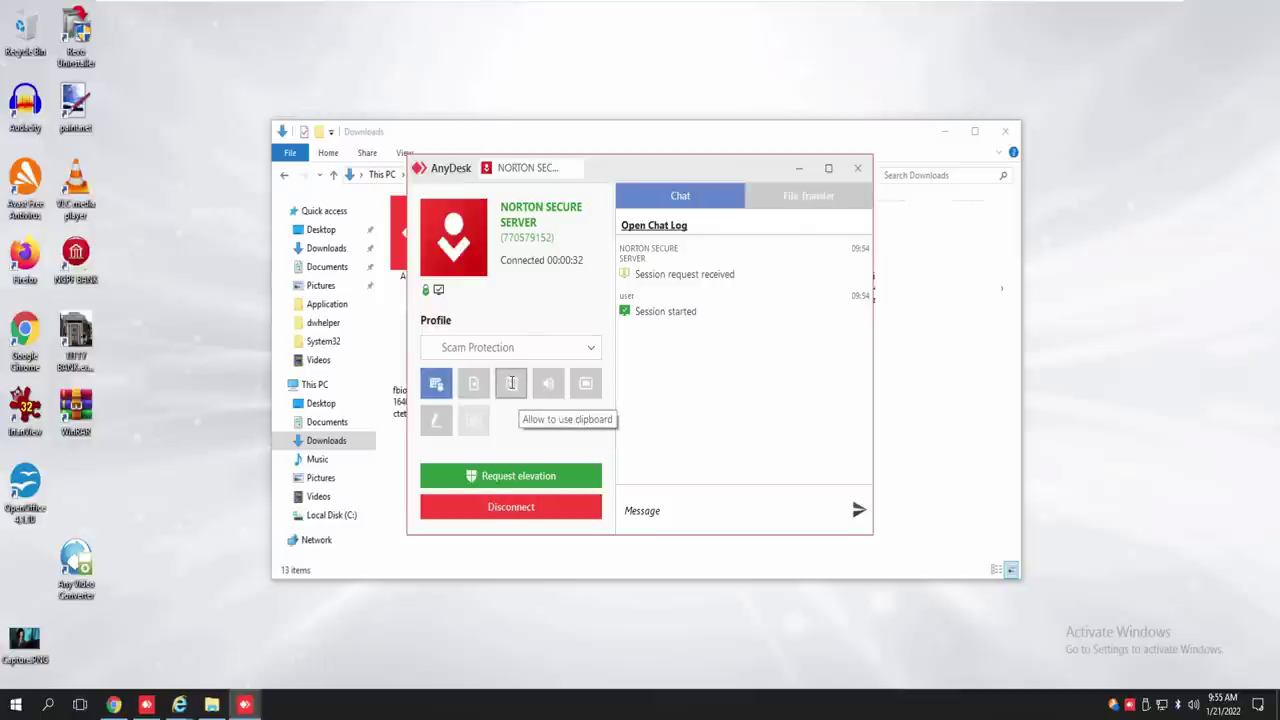
pyautogui.click(548, 383)
pyautogui.click(434, 420)
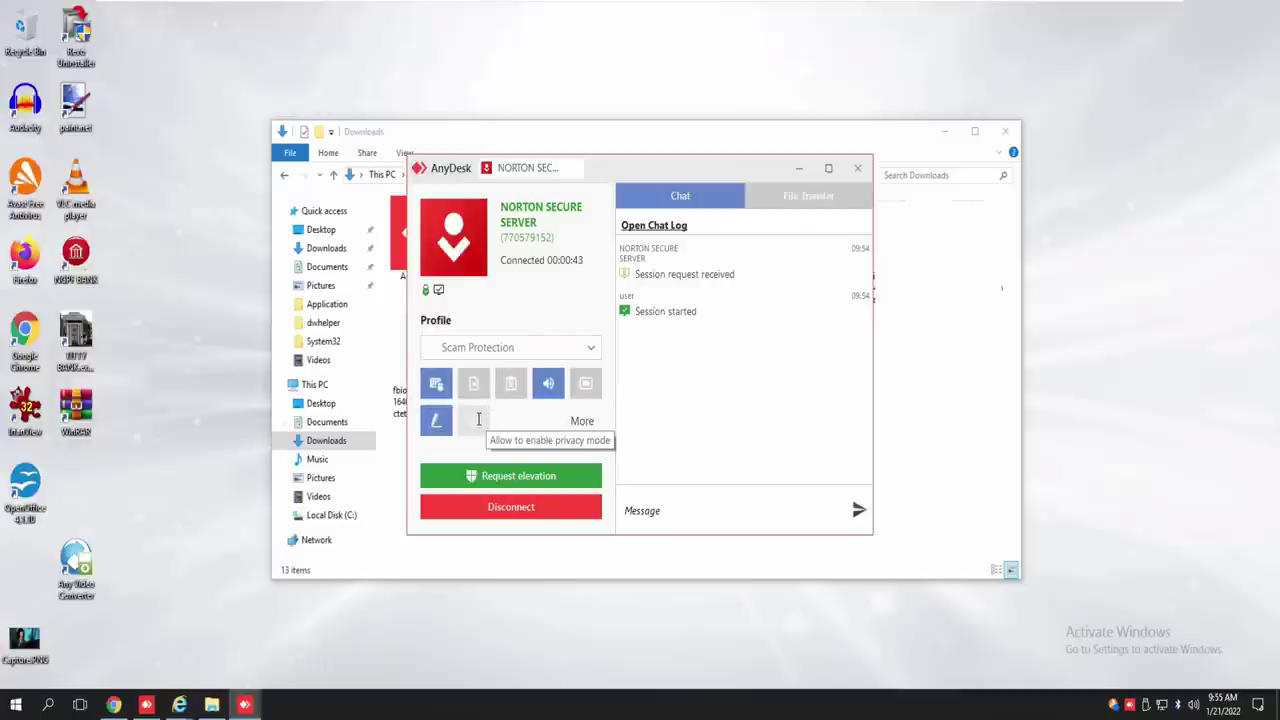
pyautogui.click(582, 421)
pyautogui.click(814, 341)
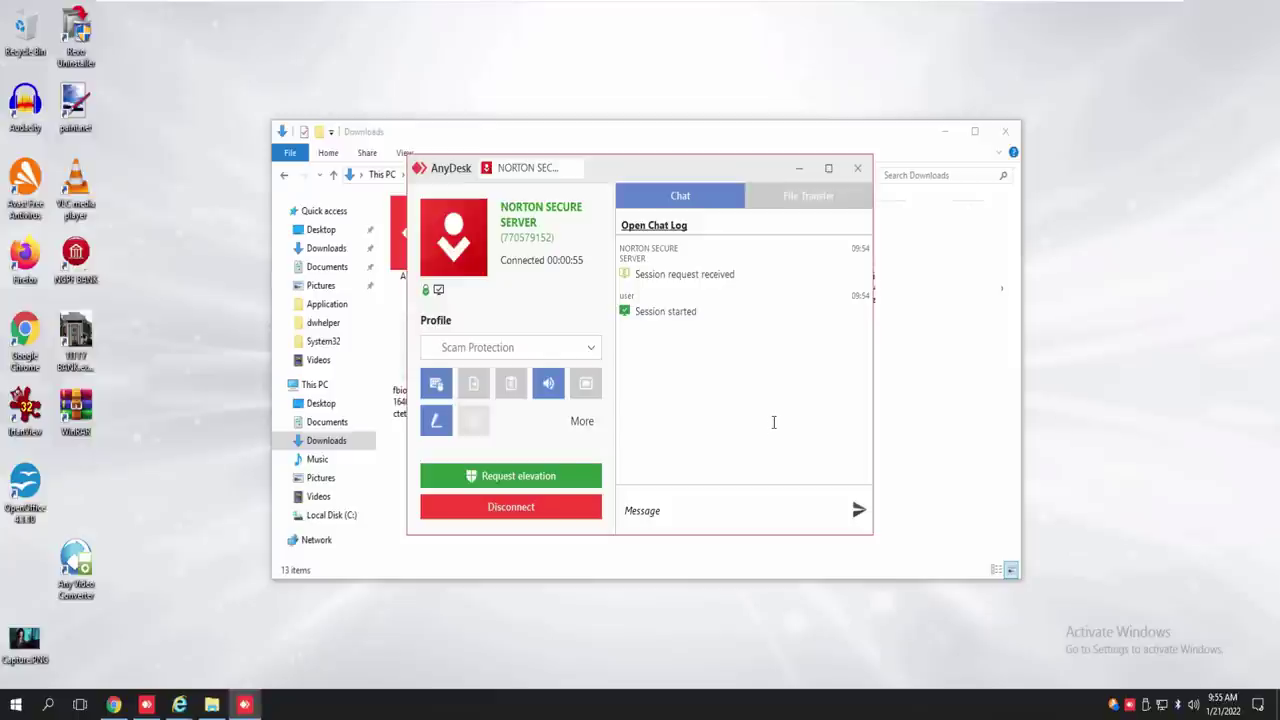
pyautogui.click(800, 174)
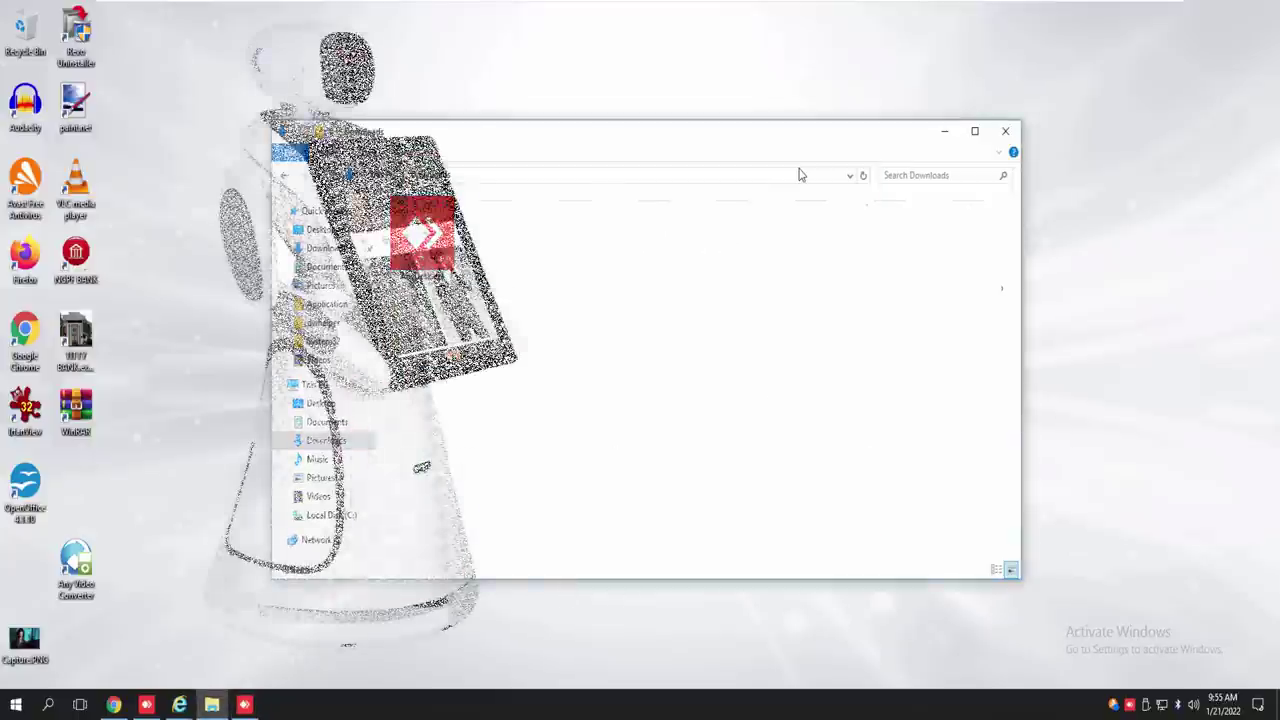
# Step: Bring up AnyDesk's main window and open the security settings for setting a password
pyautogui.click(246, 704)
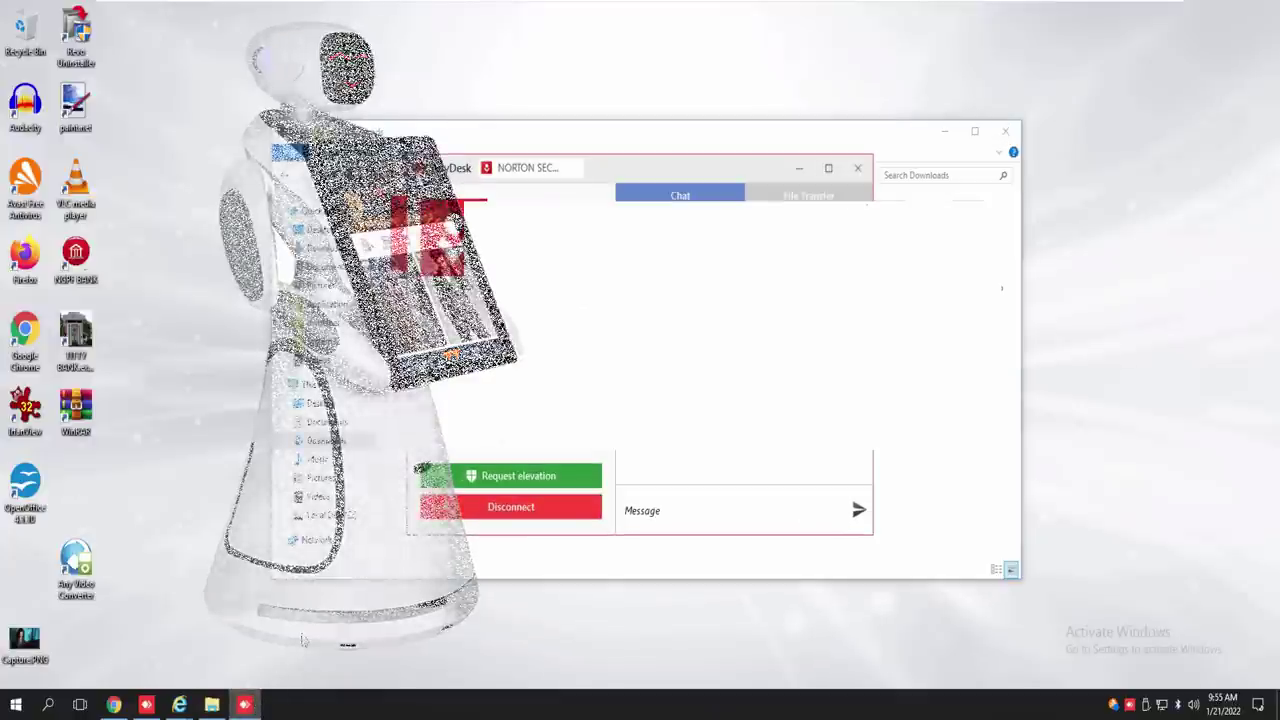
pyautogui.click(141, 708)
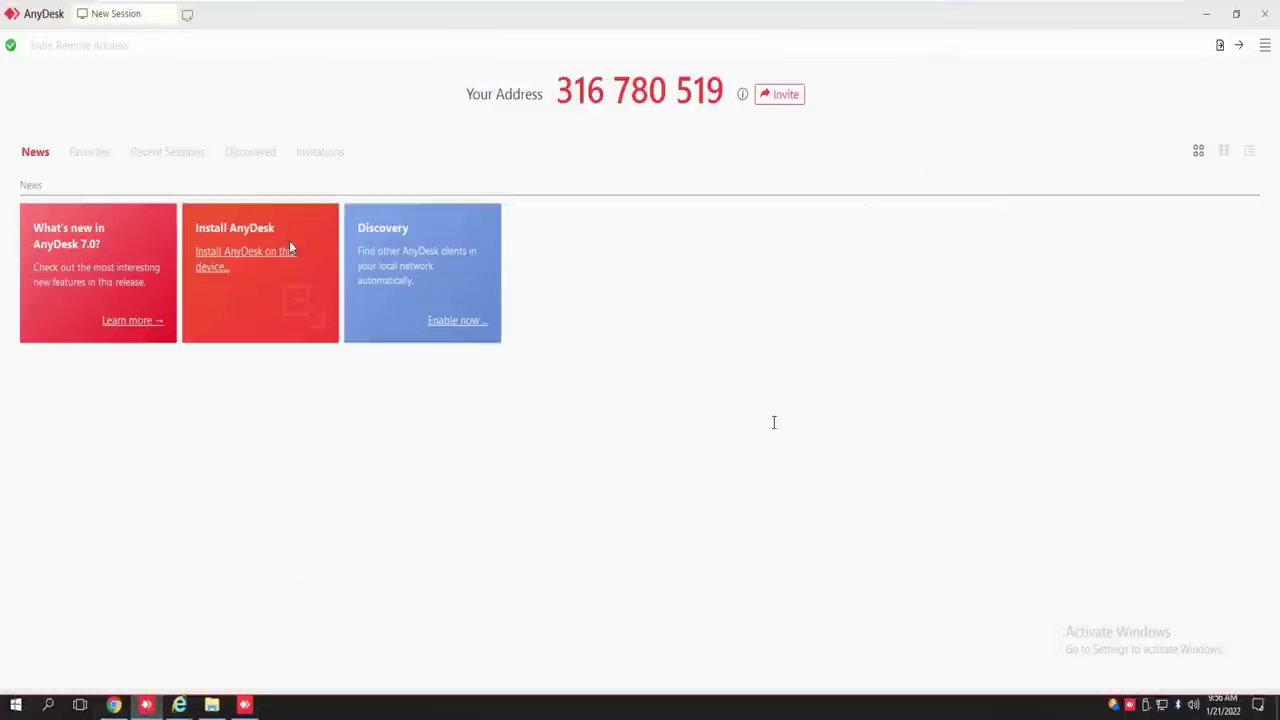
pyautogui.click(1265, 45)
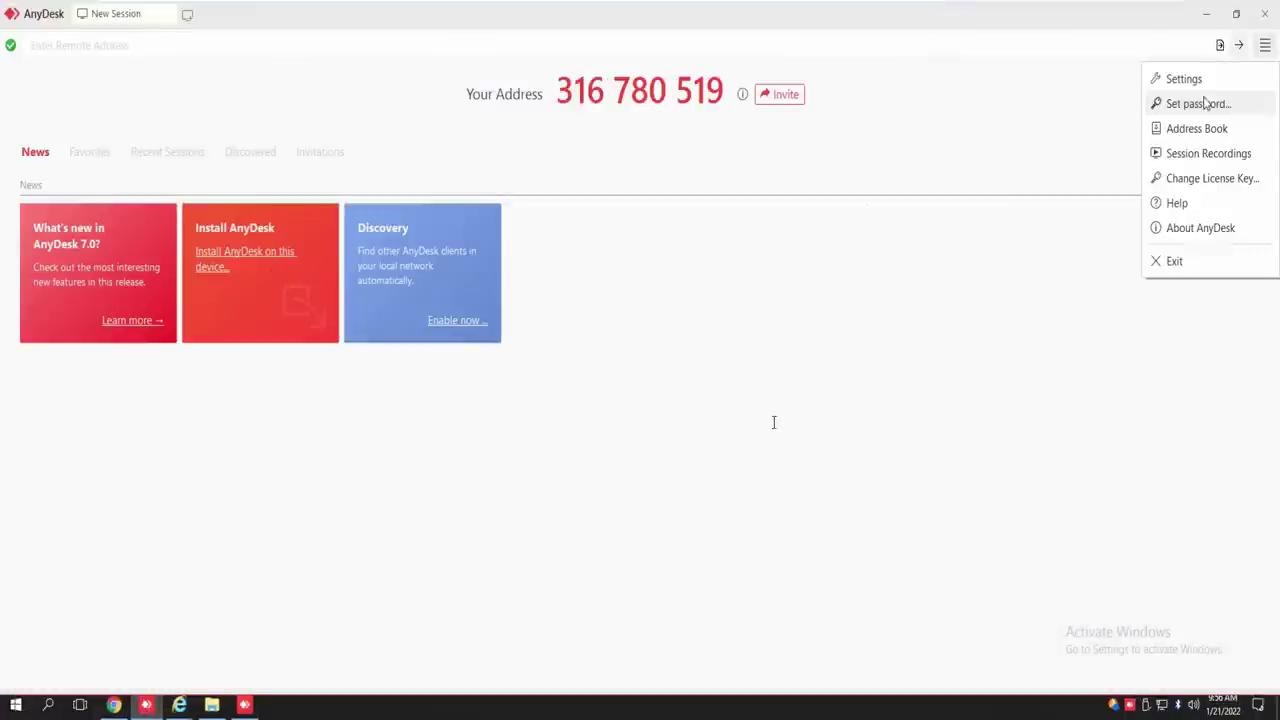
pyautogui.click(1200, 104)
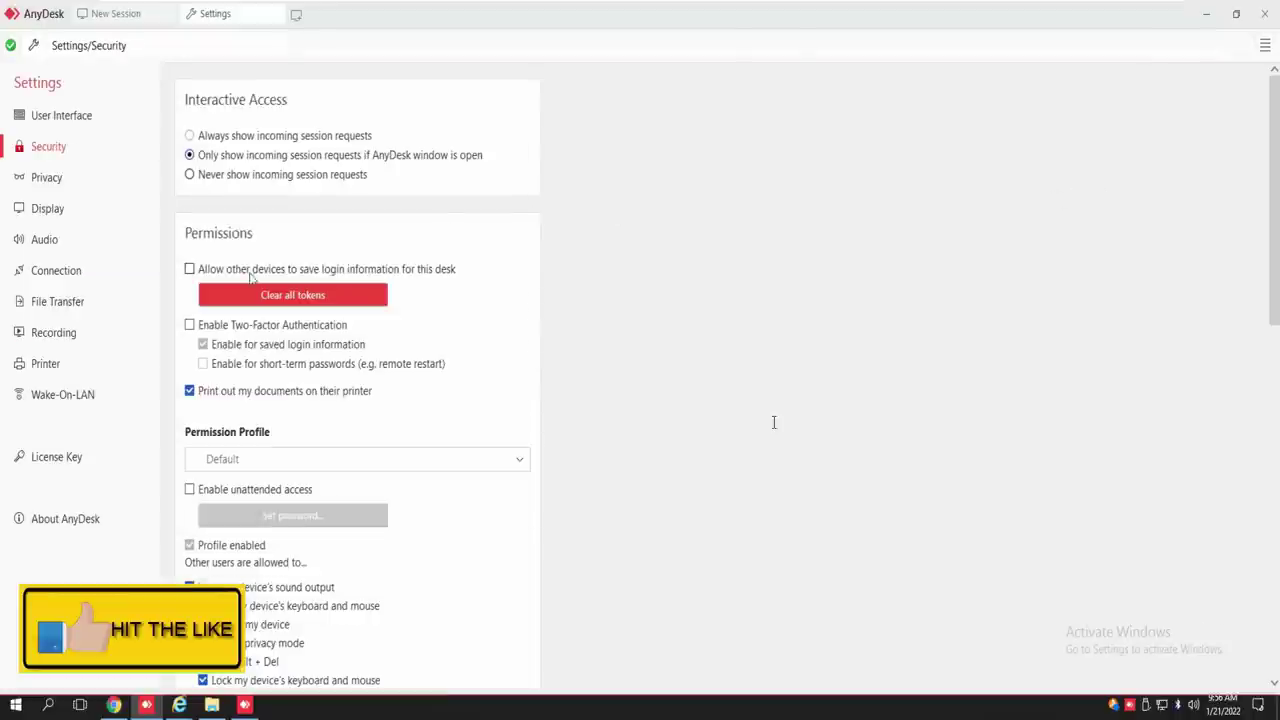
# Step: Set interactive access to never show incoming session requests and enable unattended access for the Default permission profile
pyautogui.click(189, 174)
pyautogui.scroll(-2, 224, 506)
pyautogui.scroll(-4, 224, 506)
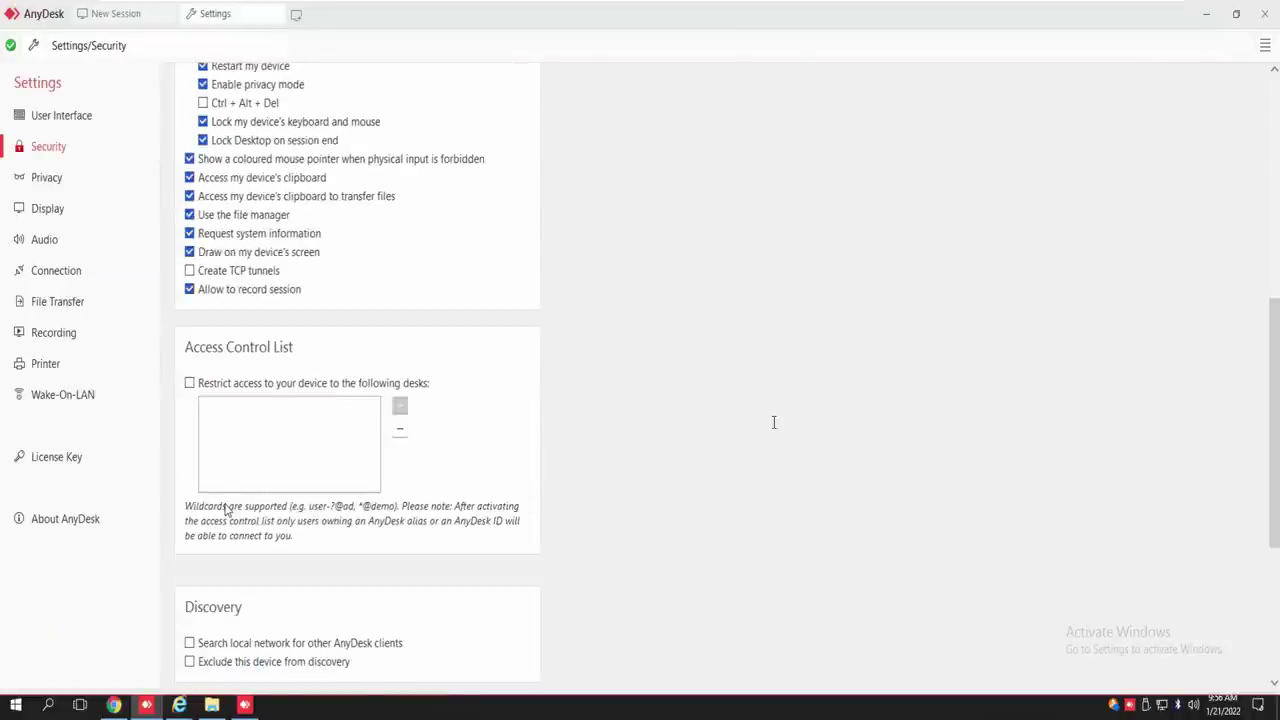
pyautogui.scroll(4, 229, 509)
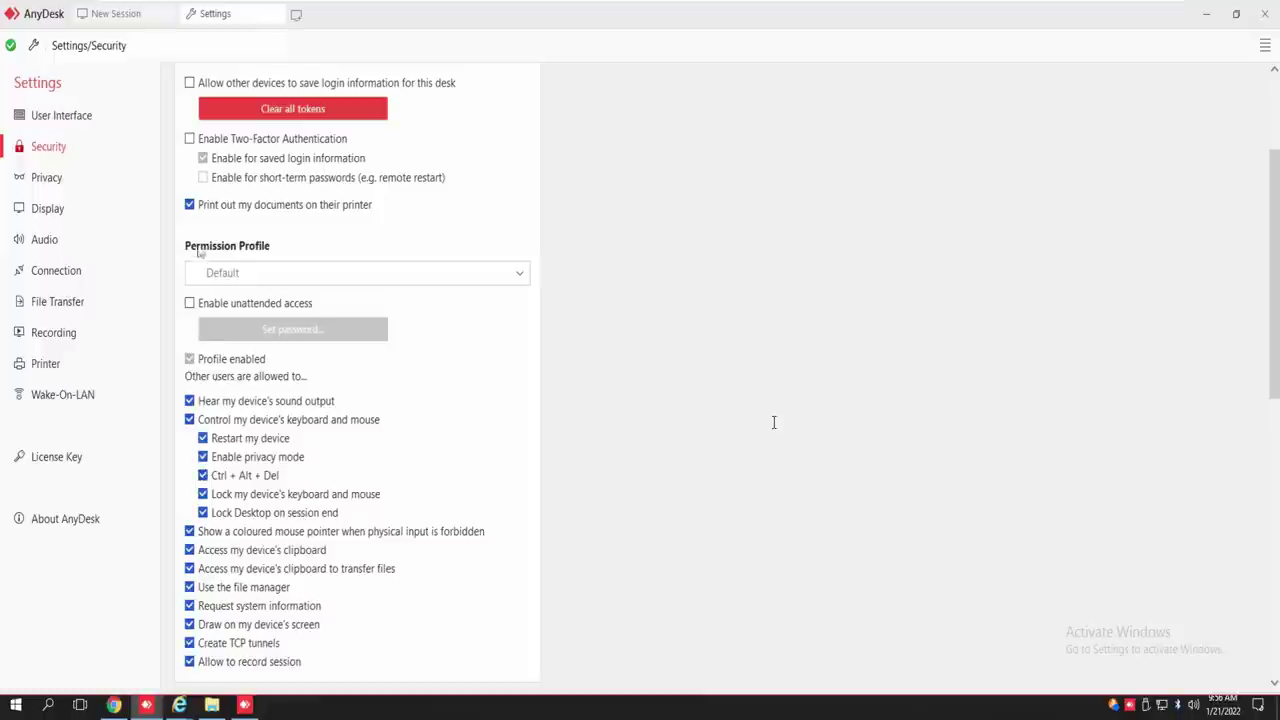
pyautogui.click(189, 304)
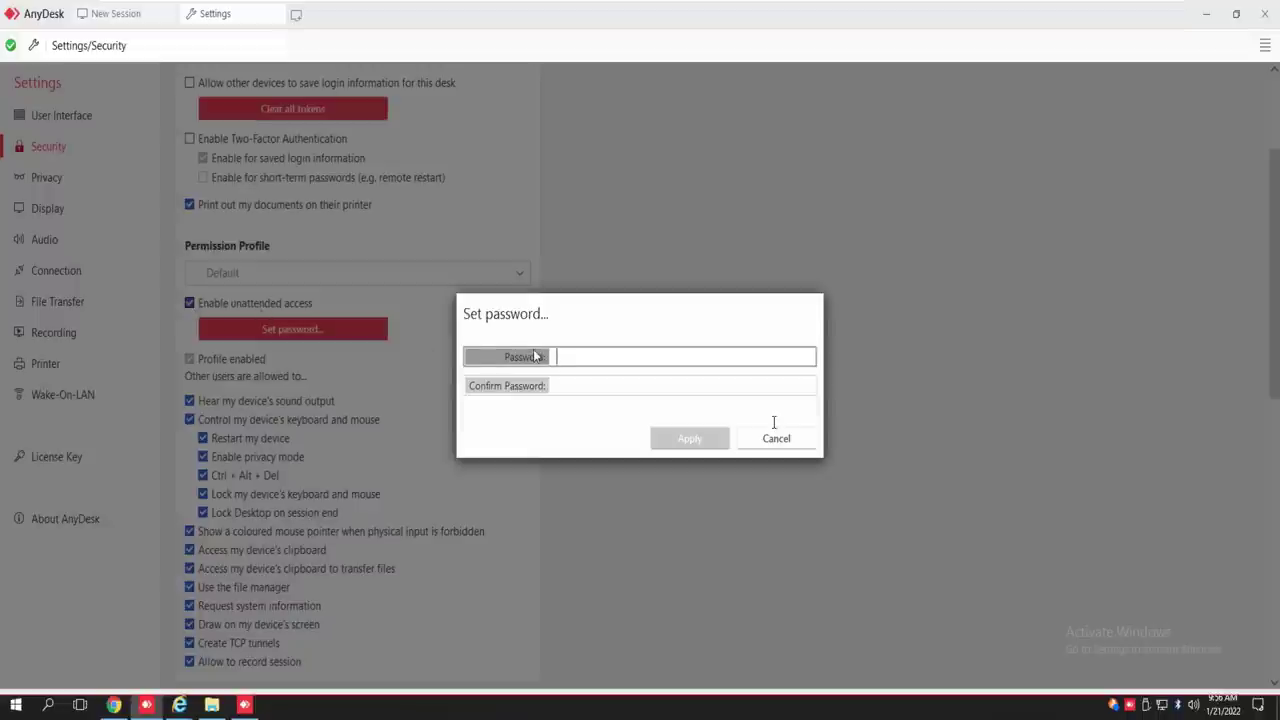
# Step: Enter and confirm the unattended access password, apply it and close the settings
pyautogui.write('•••••')
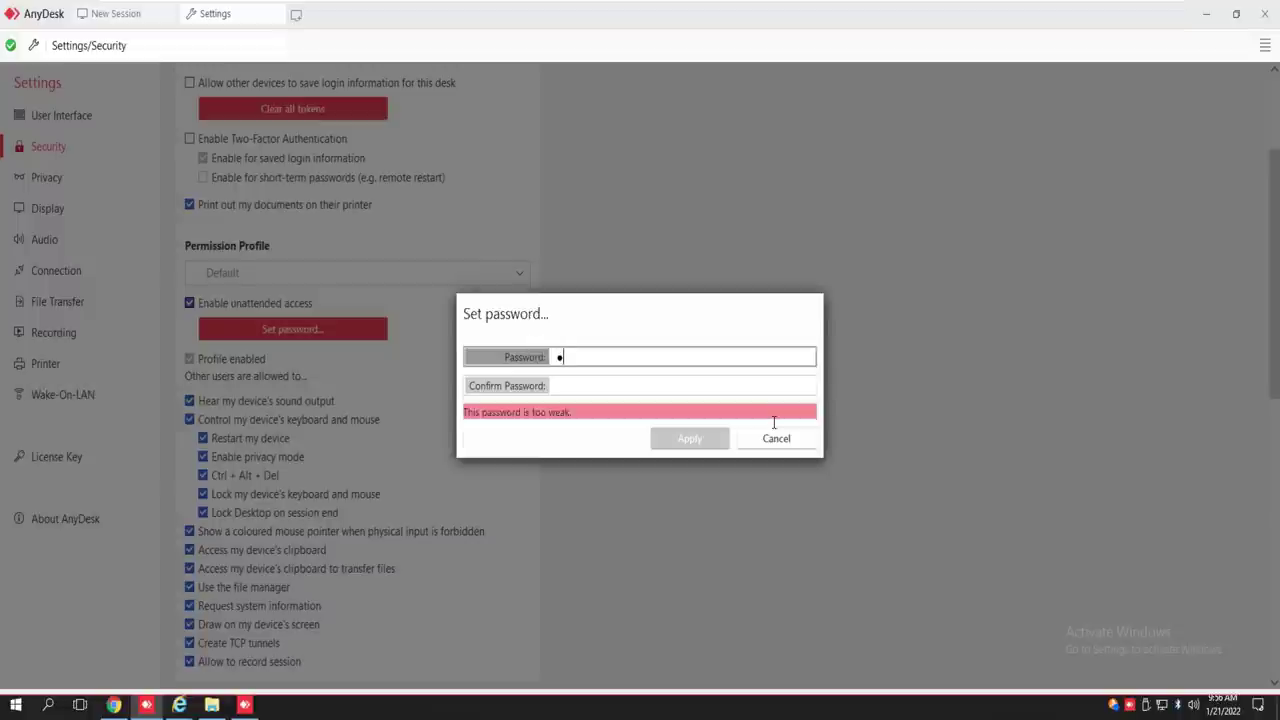
pyautogui.click(562, 389)
pyautogui.click(603, 355)
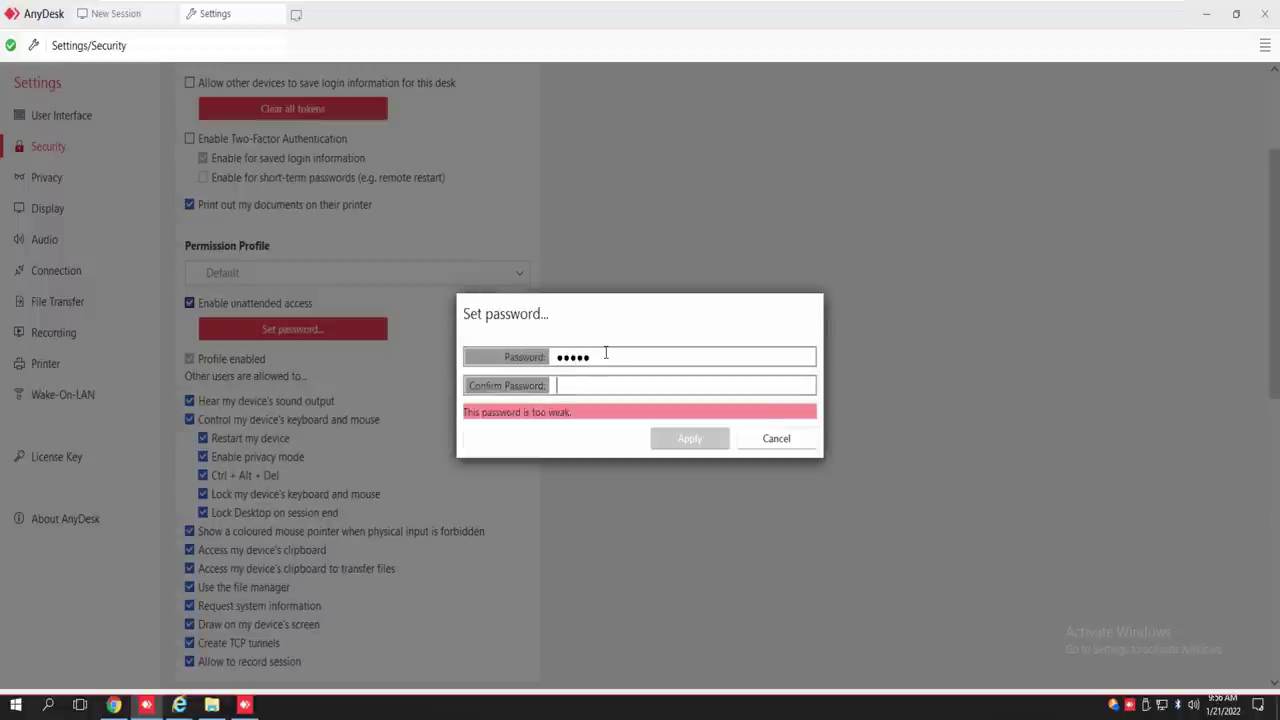
pyautogui.write('•••')
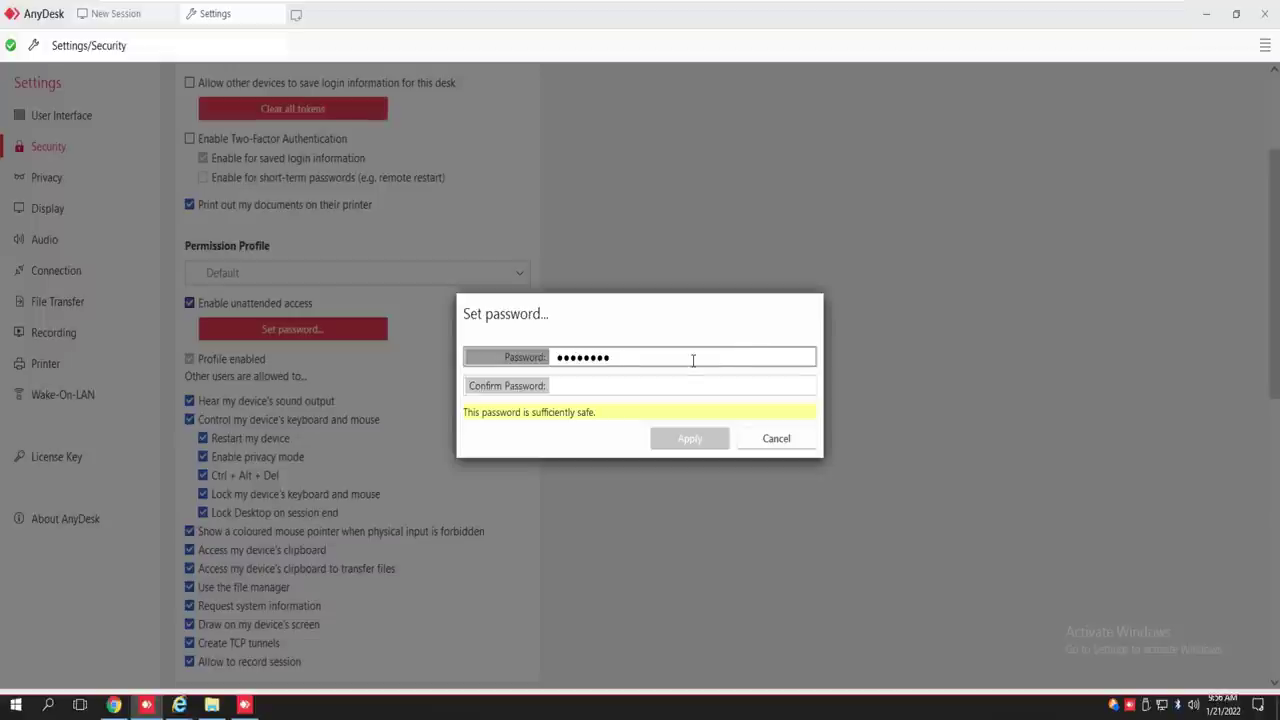
pyautogui.write('•••')
pyautogui.press('Tab')
pyautogui.write('•••')
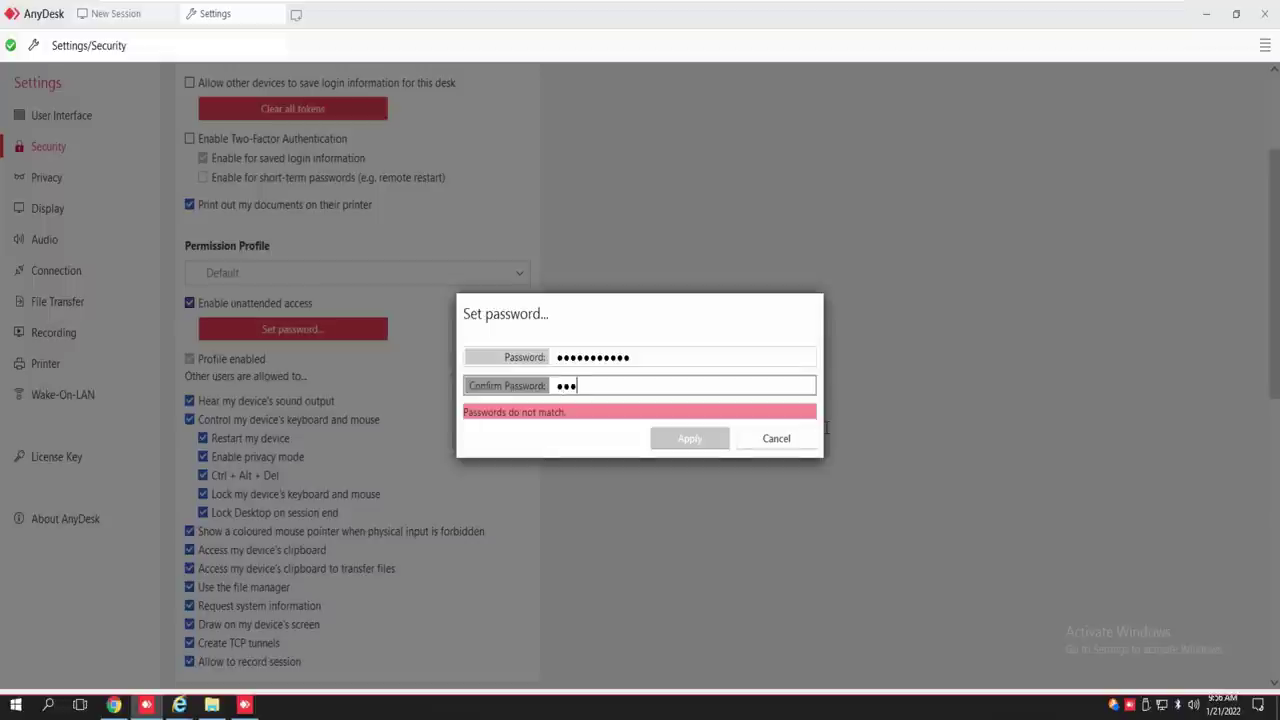
pyautogui.write('••••••••')
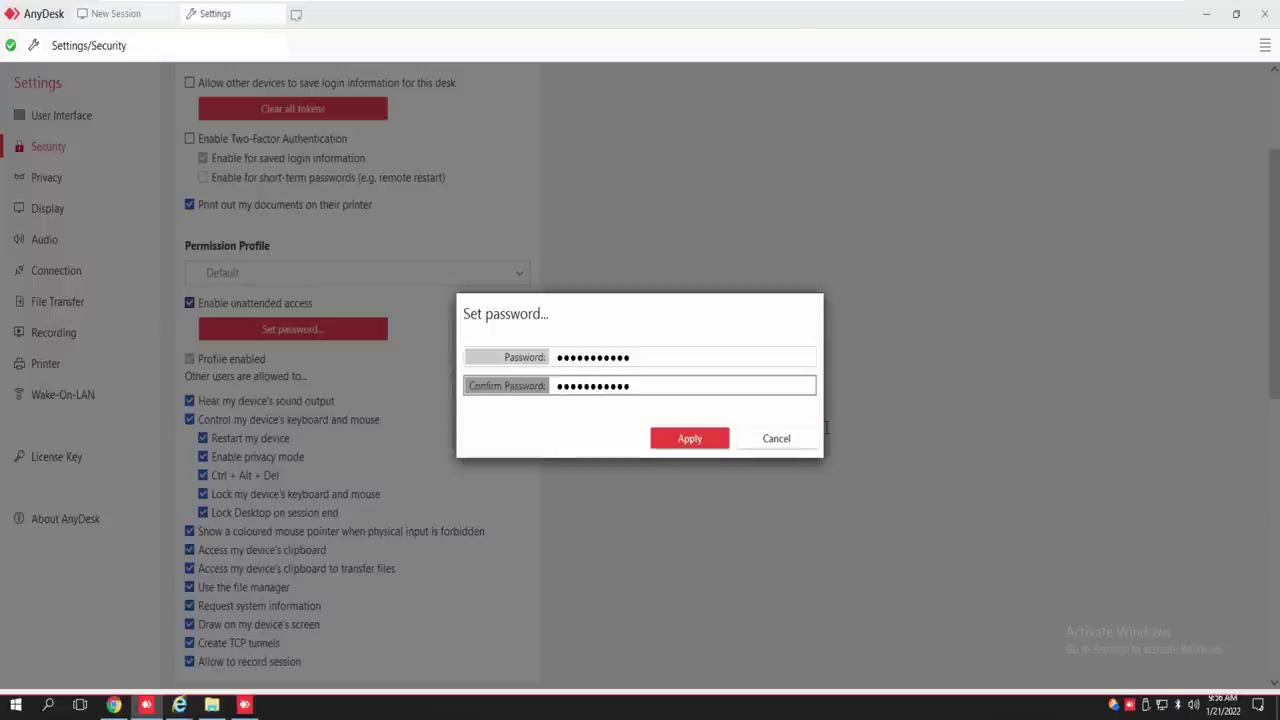
pyautogui.press('Return')
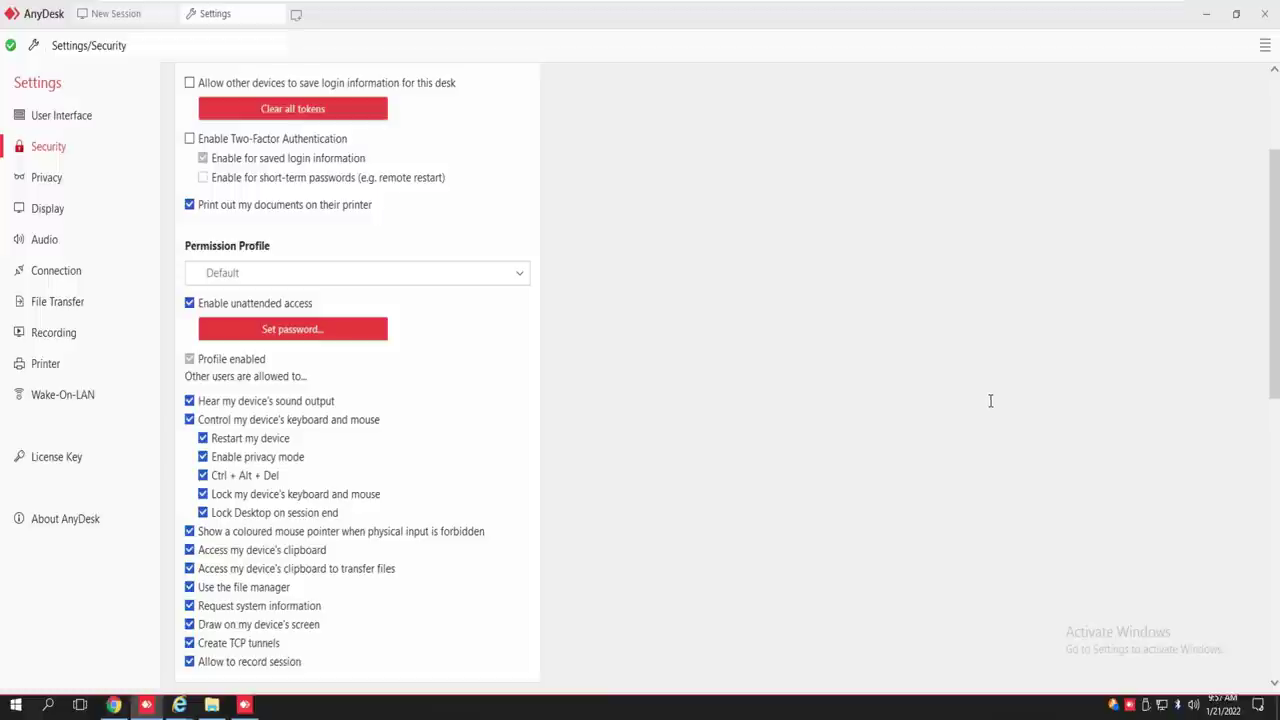
pyautogui.hotkey('ctrl', 'w')
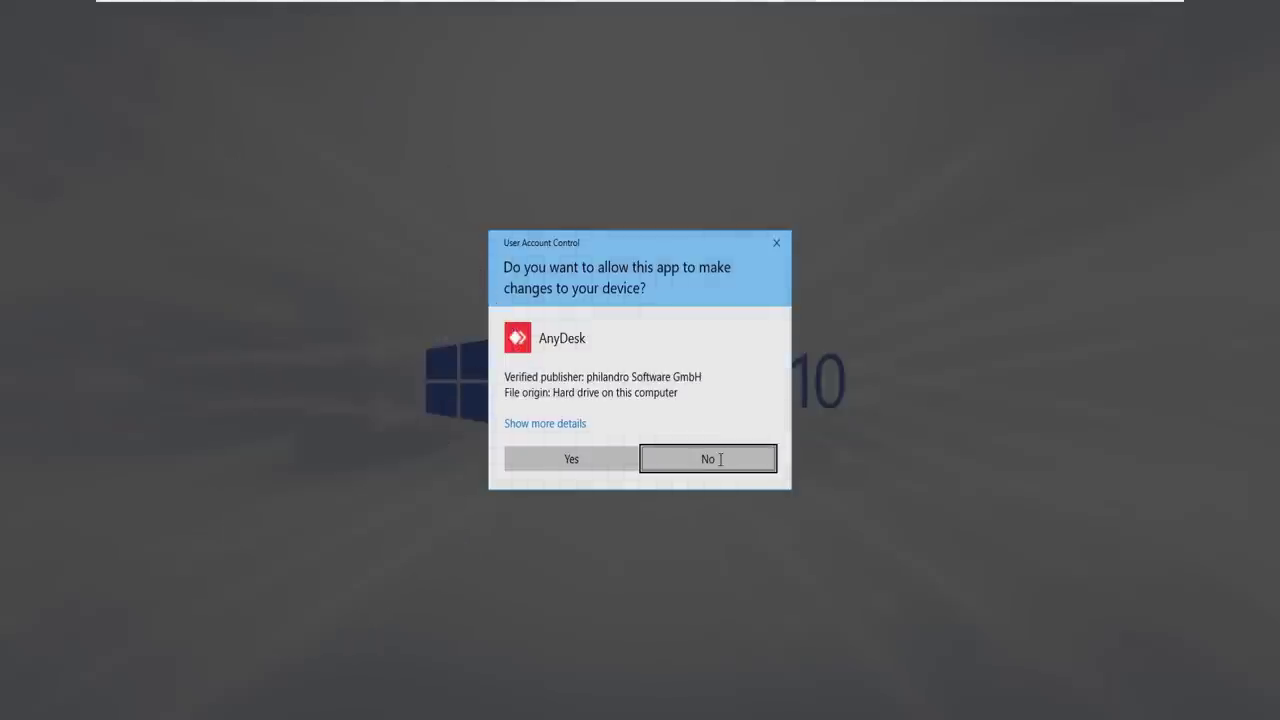
# Step: Decline the administrator permission requests for the AnyDesk installation and dismiss the error messages
pyautogui.click(720, 459)
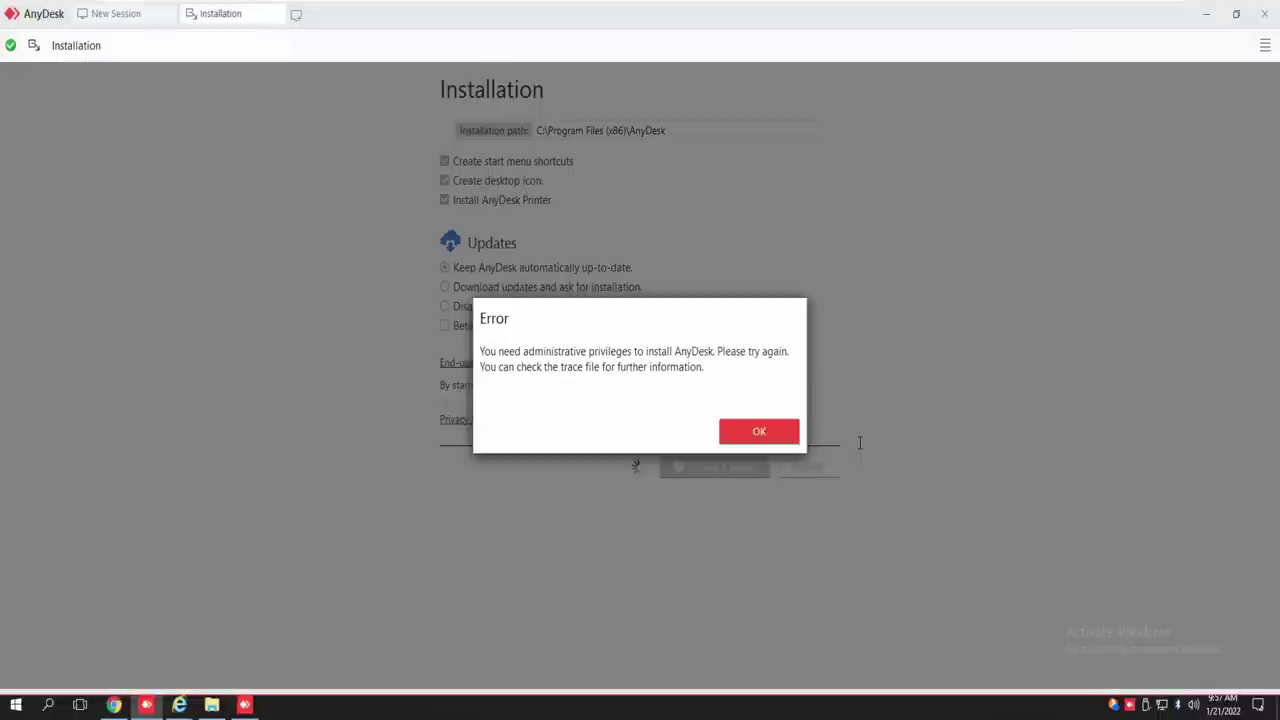
pyautogui.press('Return')
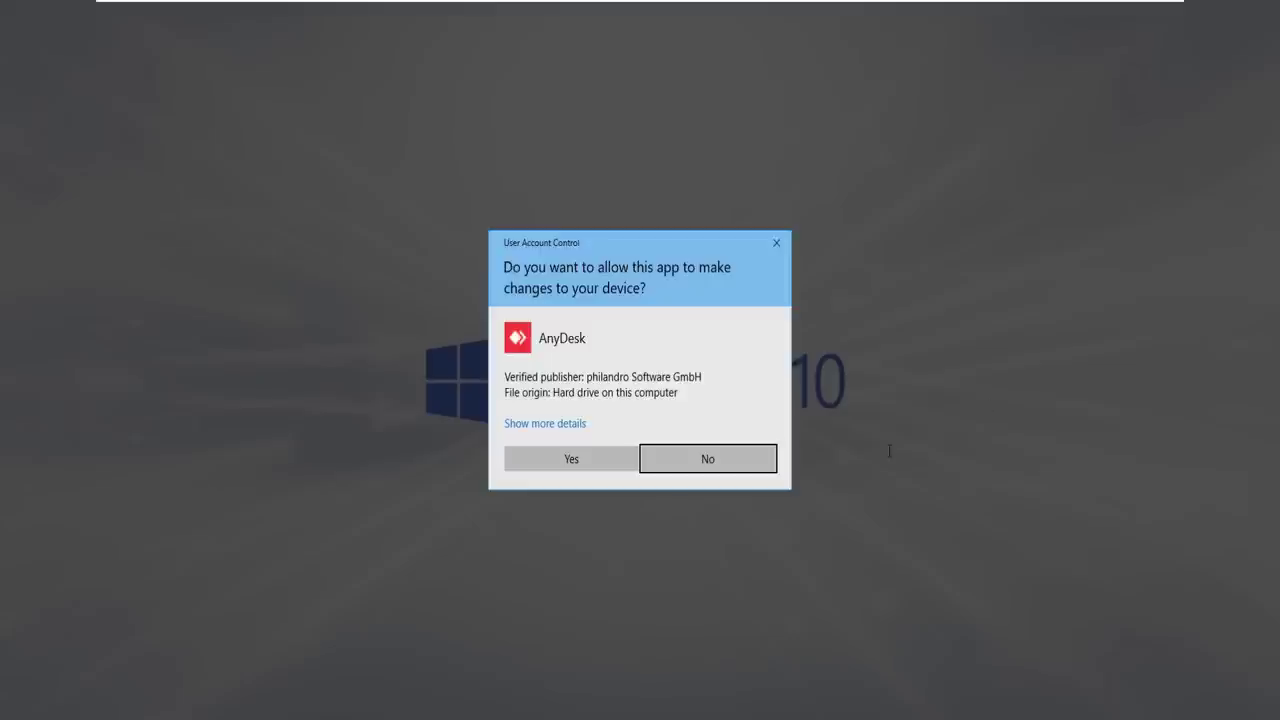
pyautogui.press('Return')
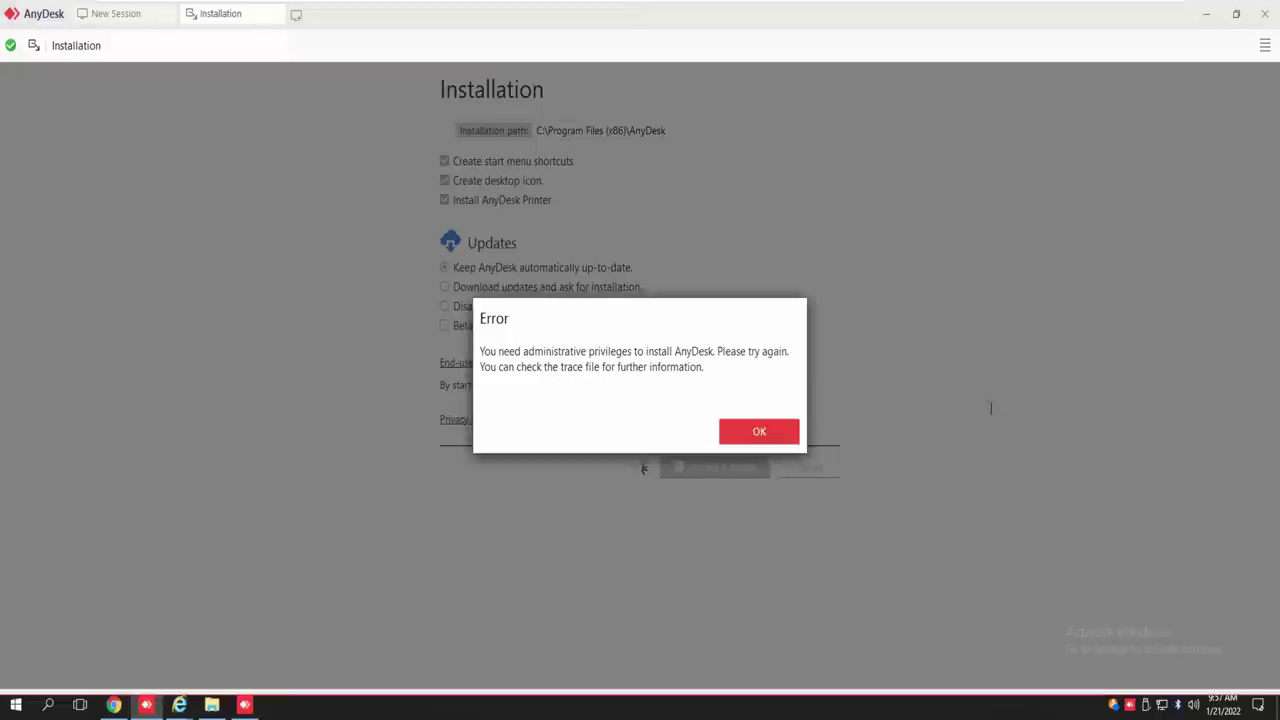
pyautogui.press('Return')
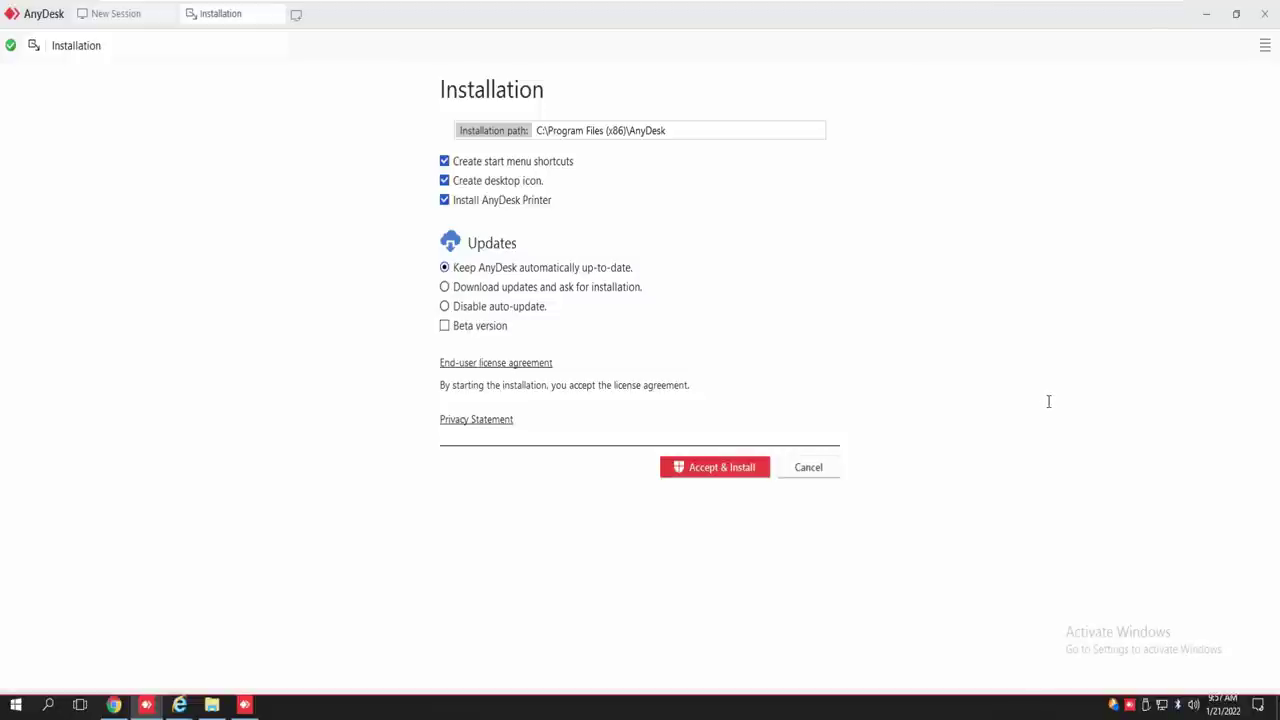
# Step: Install AnyDesk with the default options and administrator approval, and close the AnyDesk Printers driver request with Always trust software unticked
pyautogui.press('Return')
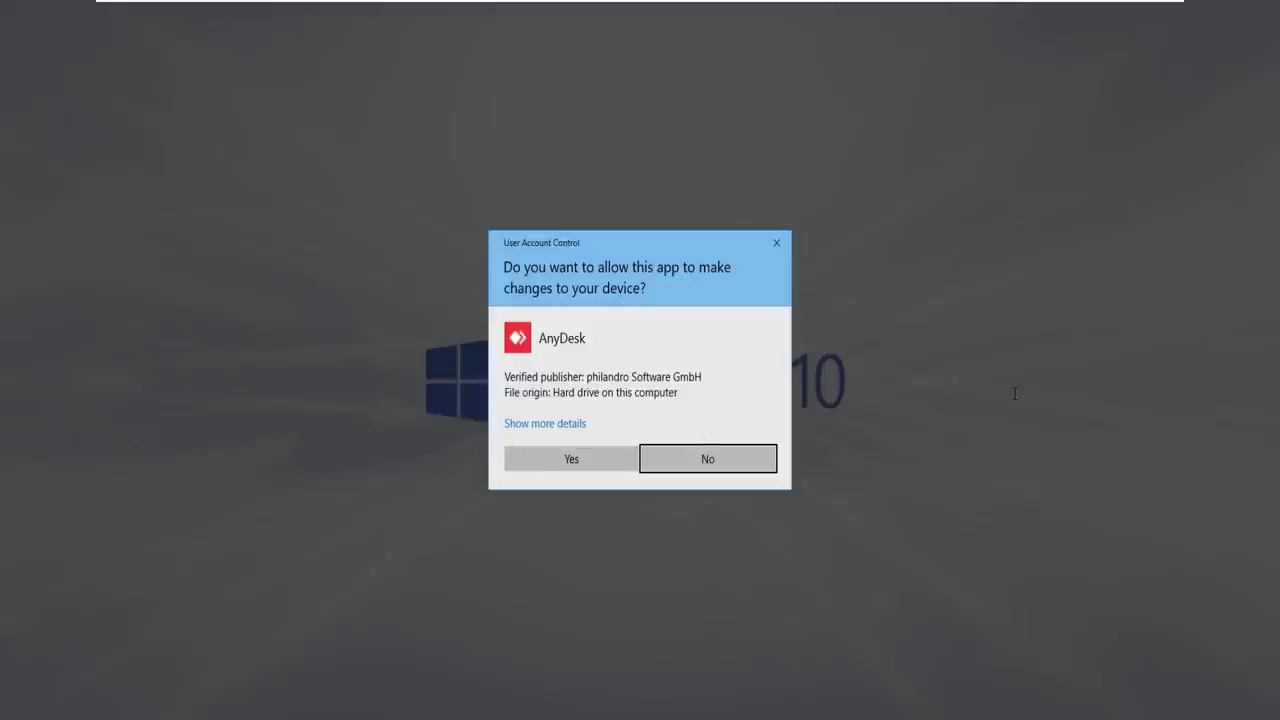
pyautogui.click(563, 463)
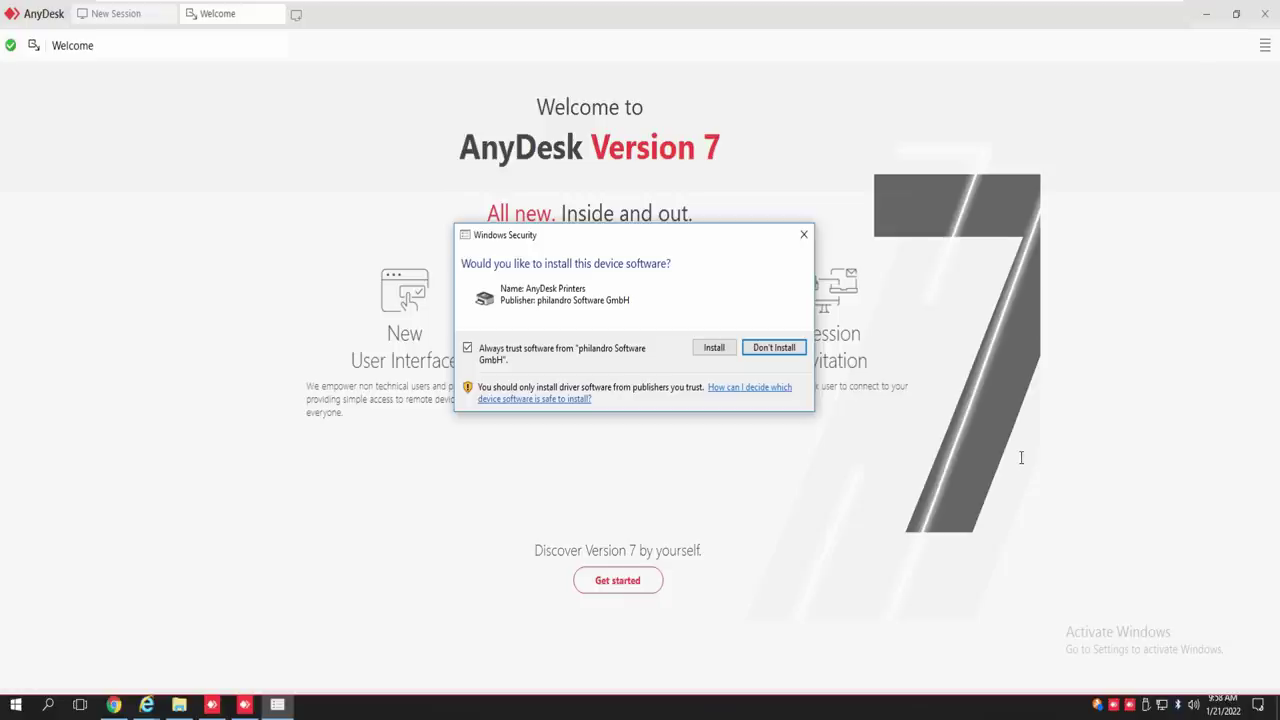
pyautogui.click(467, 347)
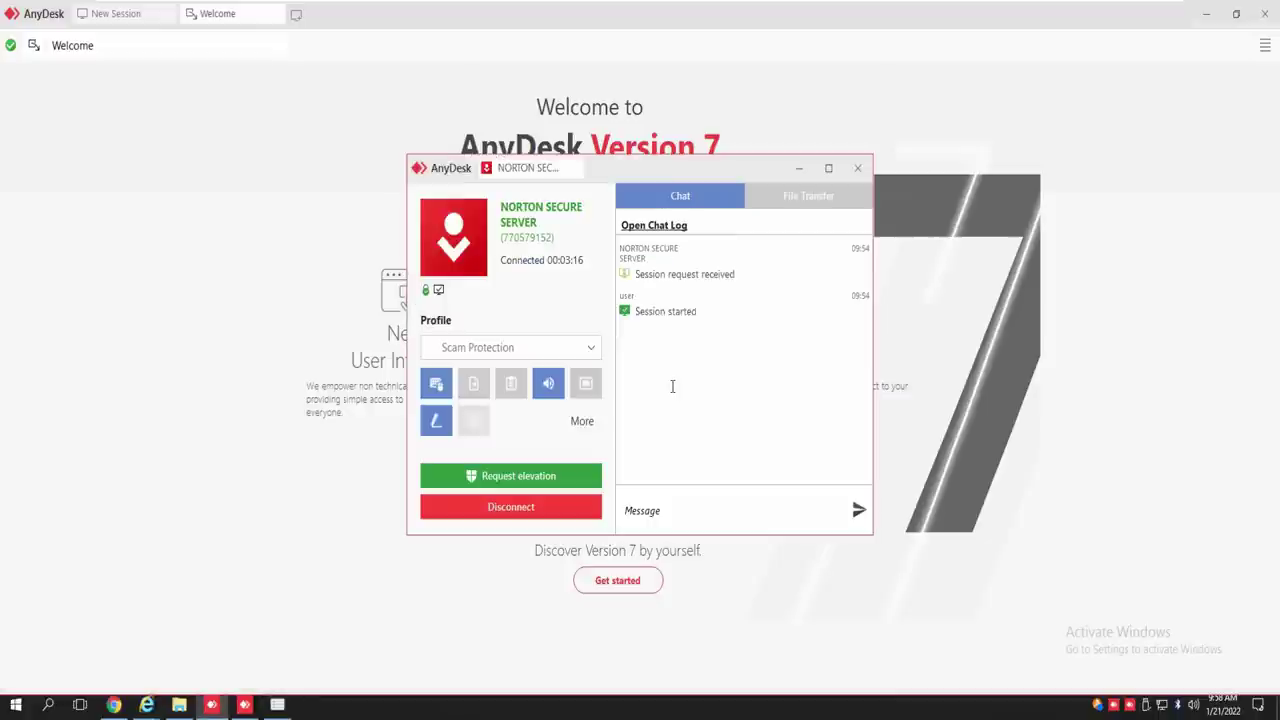
pyautogui.click(800, 167)
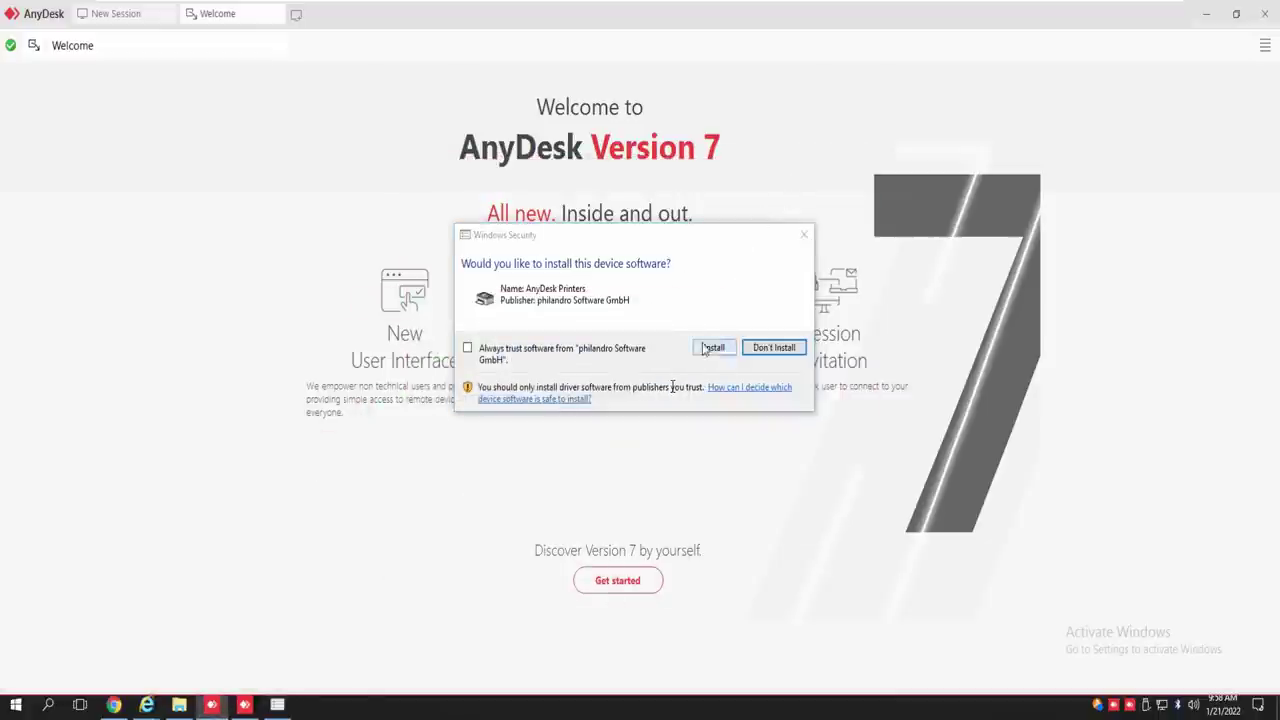
pyautogui.click(803, 236)
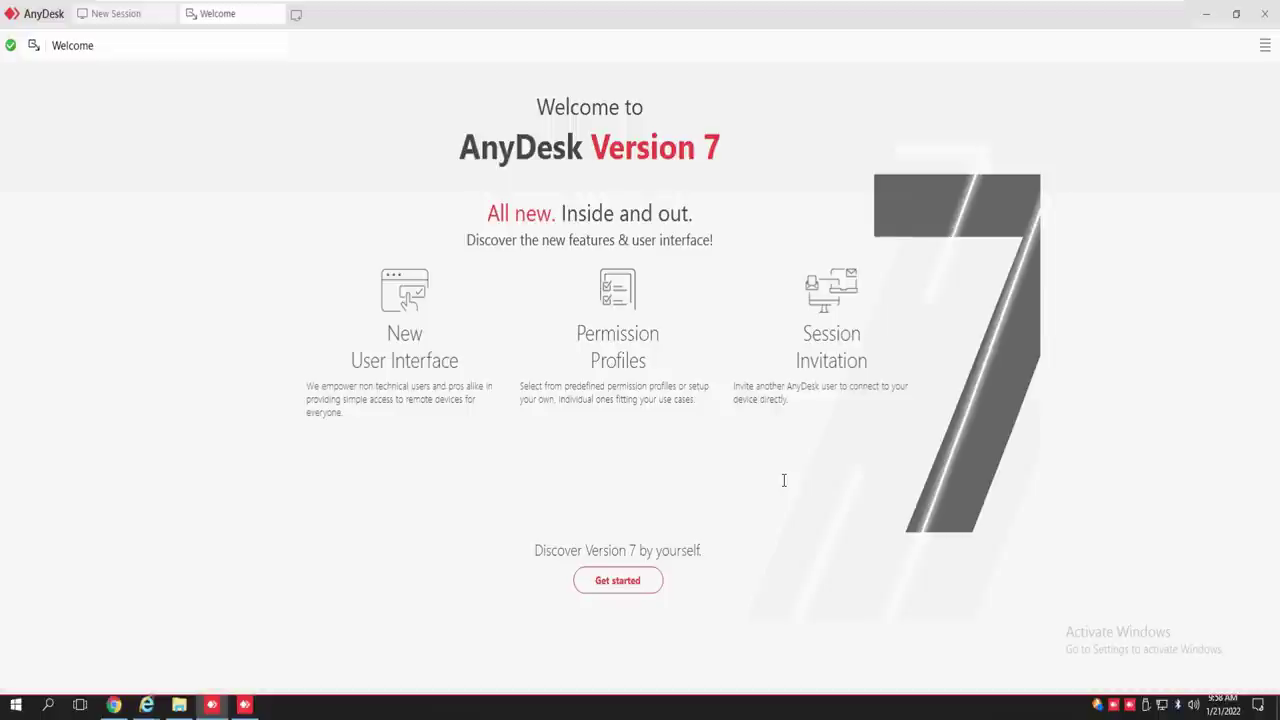
# Step: Leave the Version 7 welcome page and close the AnyDesk window
pyautogui.click(617, 580)
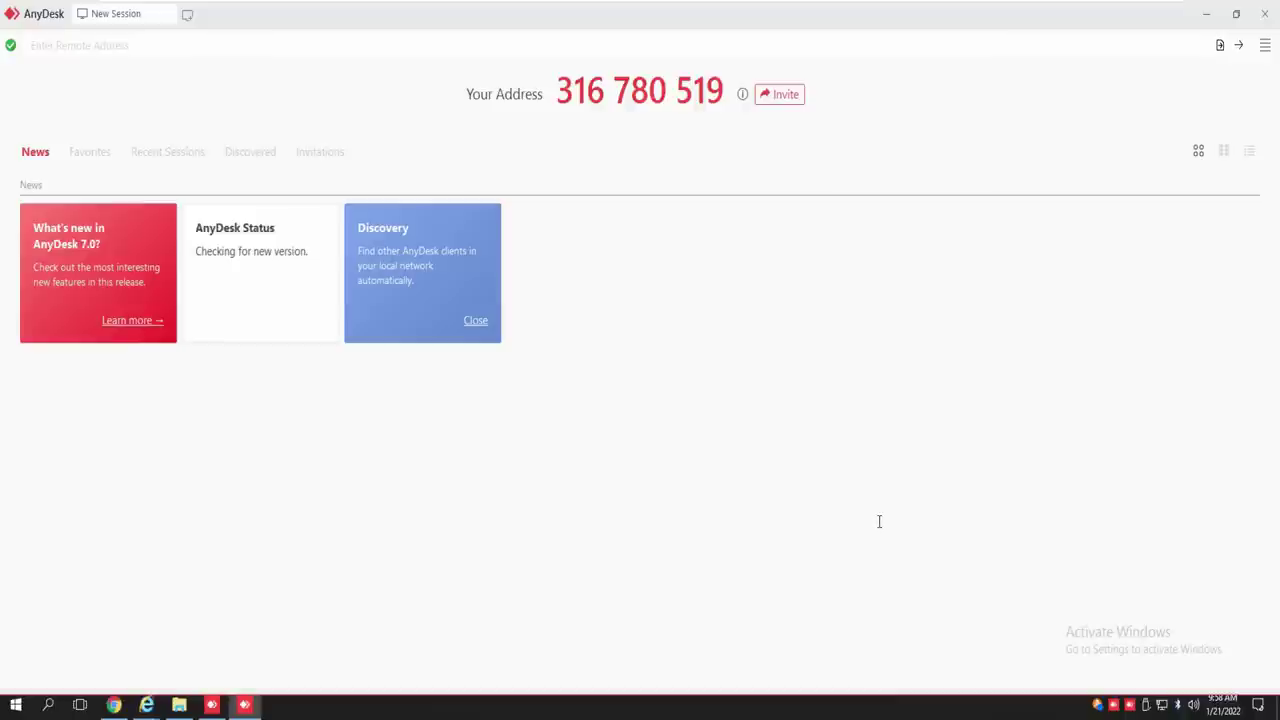
pyautogui.hotkey('alt', 'F4')
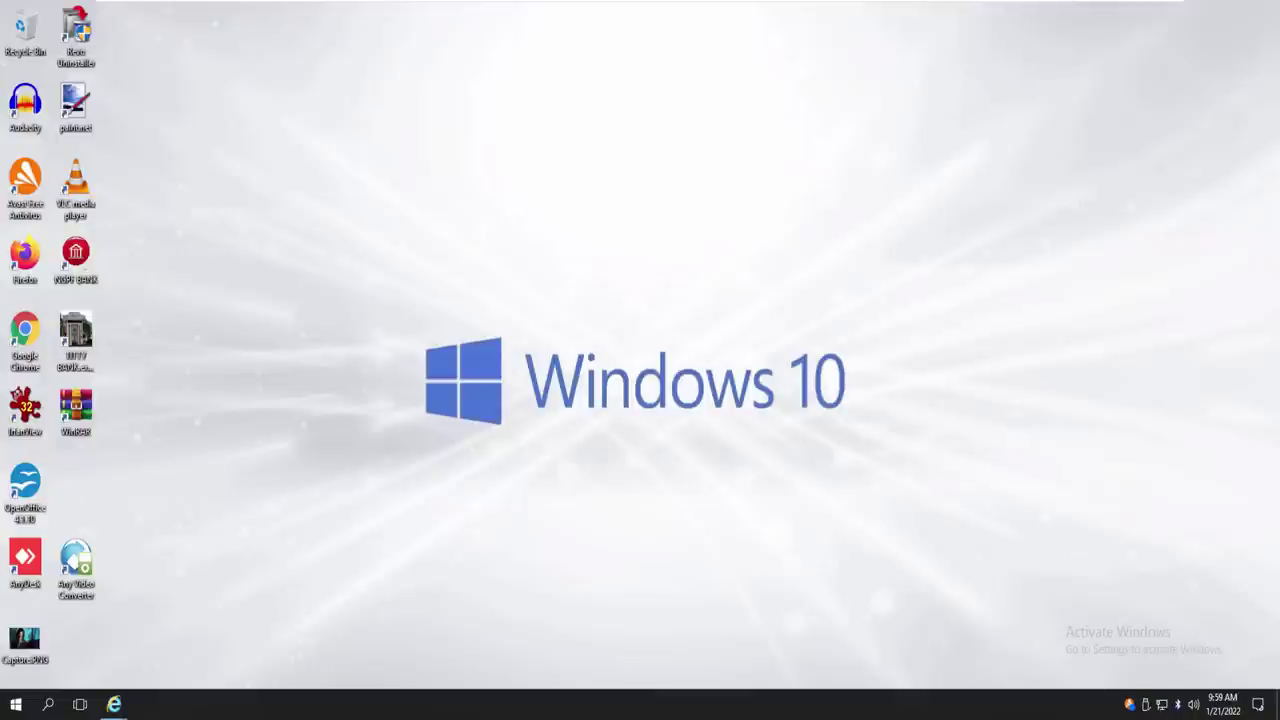
pyautogui.moveTo(113, 704)
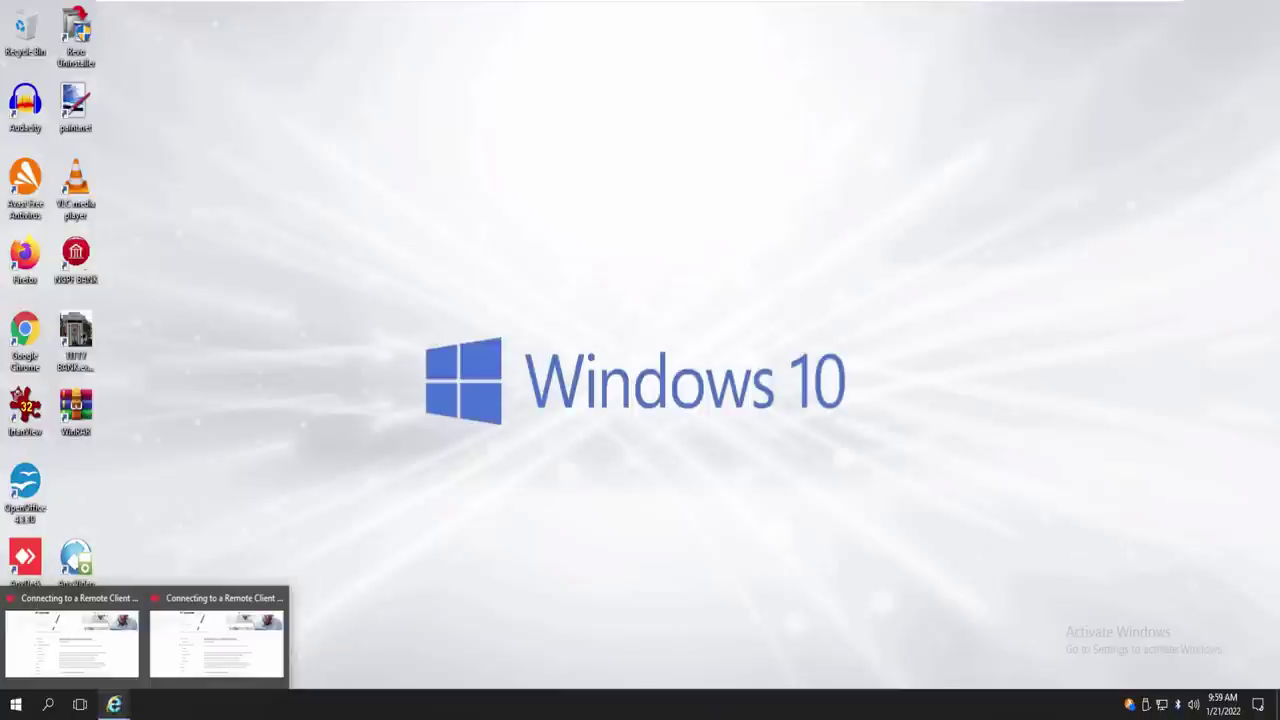
# Step: Dismiss the administrator permission request for AnyDesk and close the AnyDesk window
pyautogui.click(216, 640)
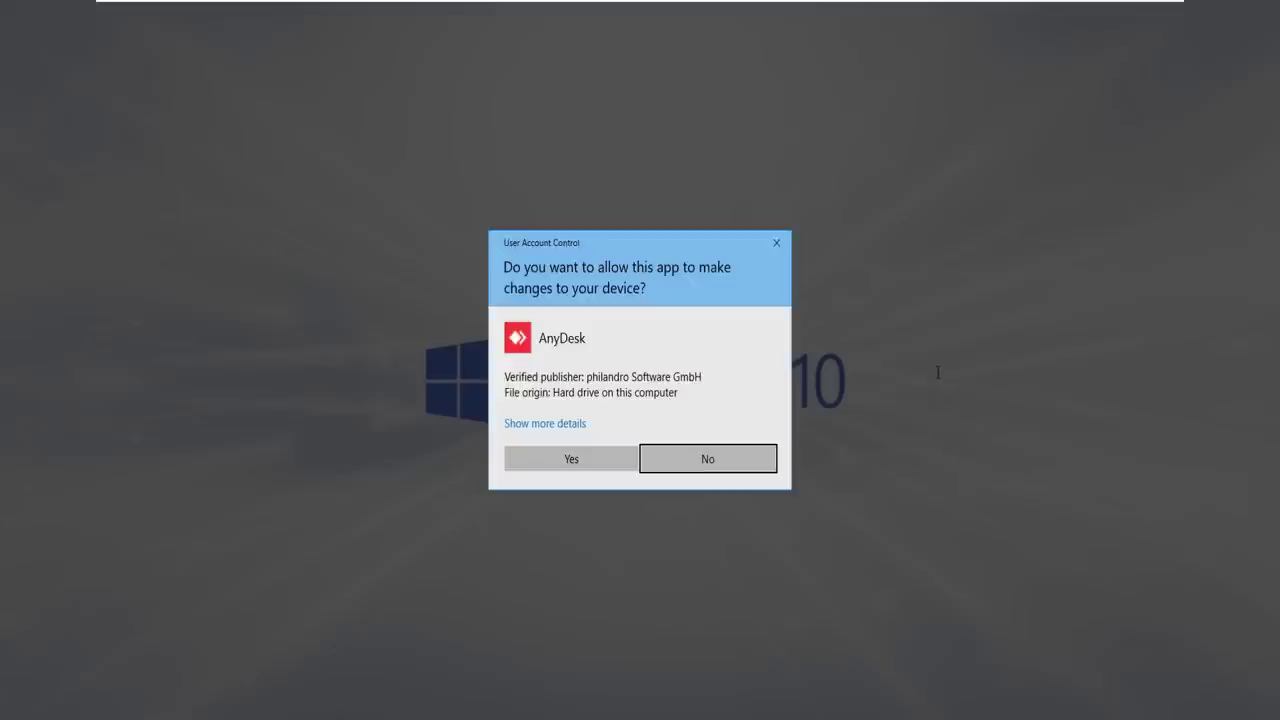
pyautogui.press('Return')
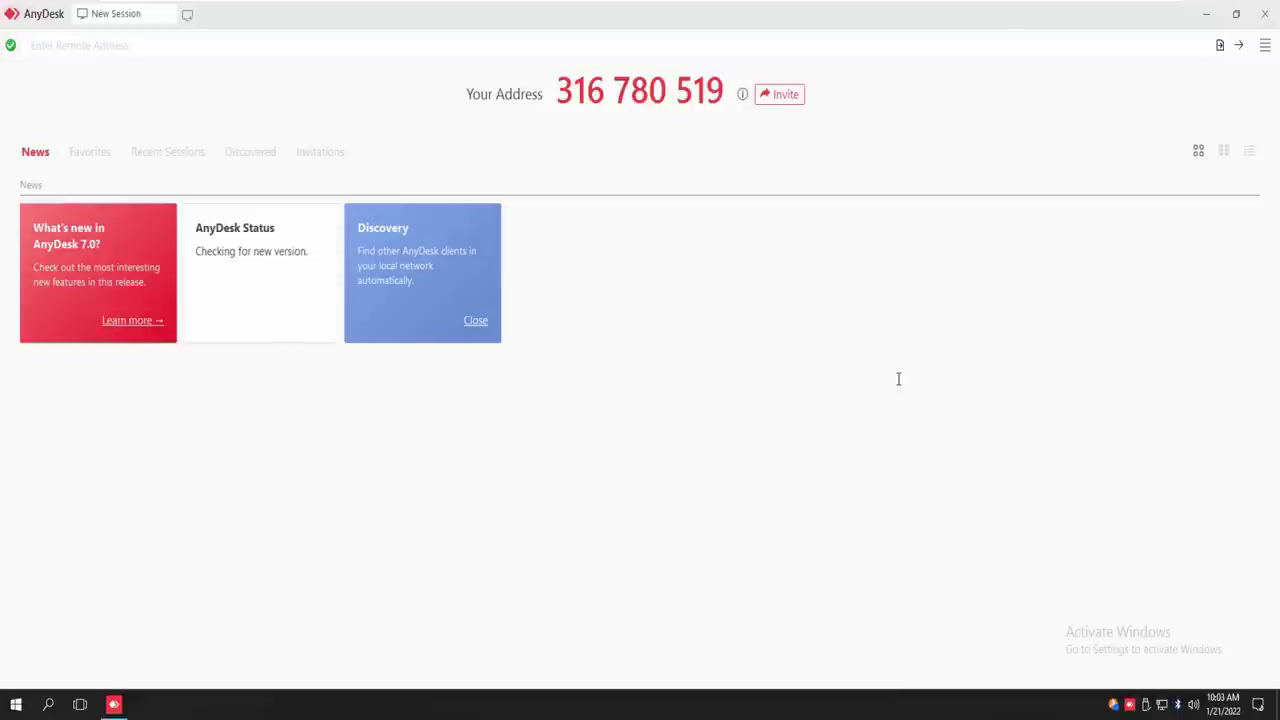
pyautogui.click(1266, 13)
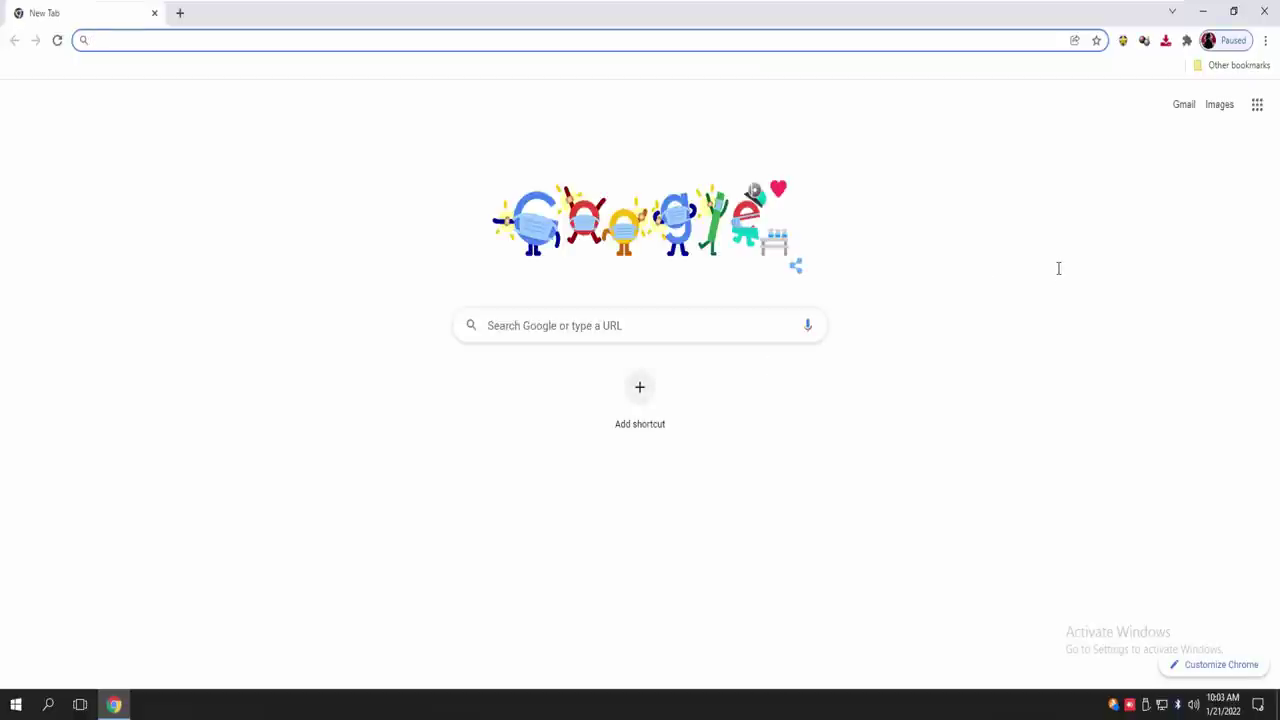
pyautogui.write('www.')
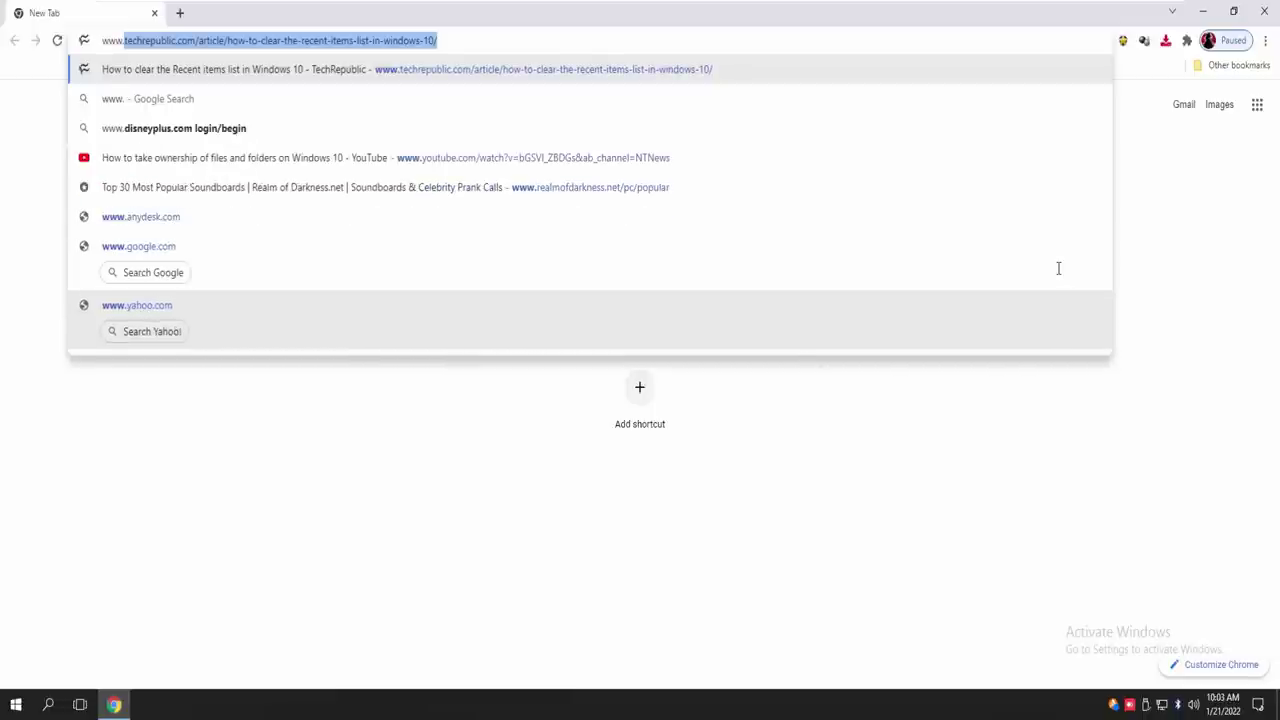
pyautogui.write('tea')
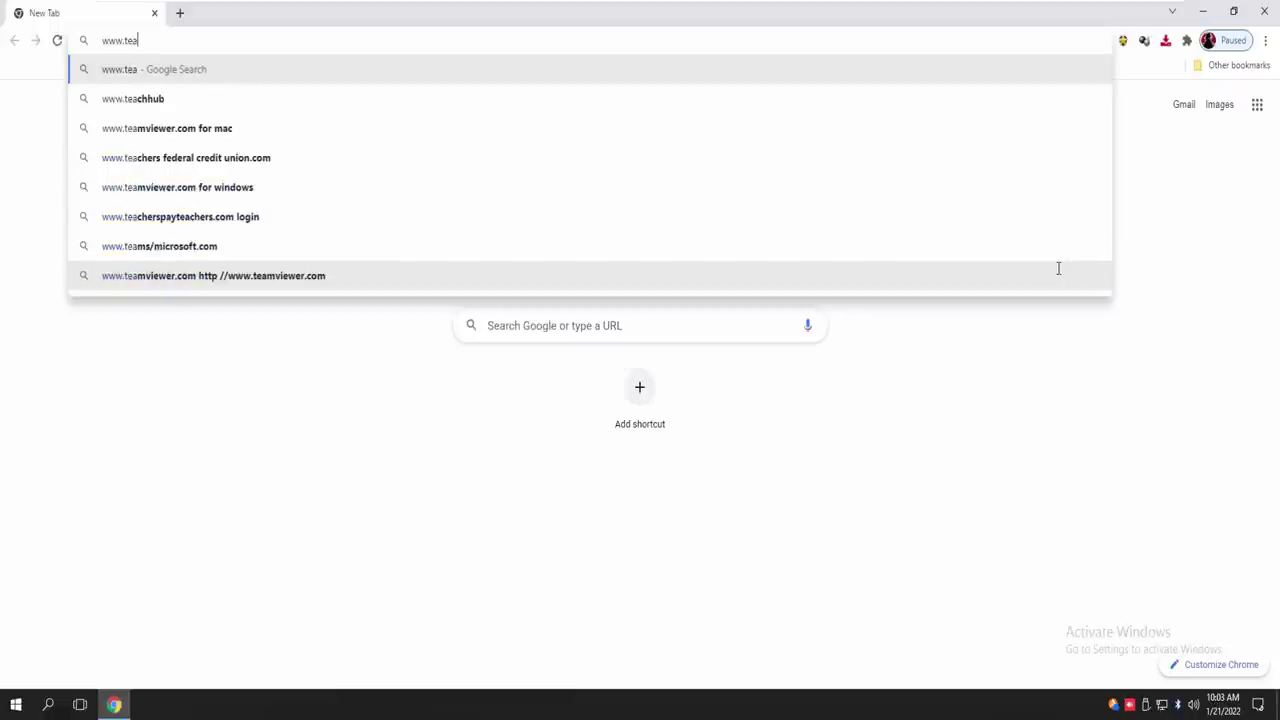
pyautogui.write('mvi')
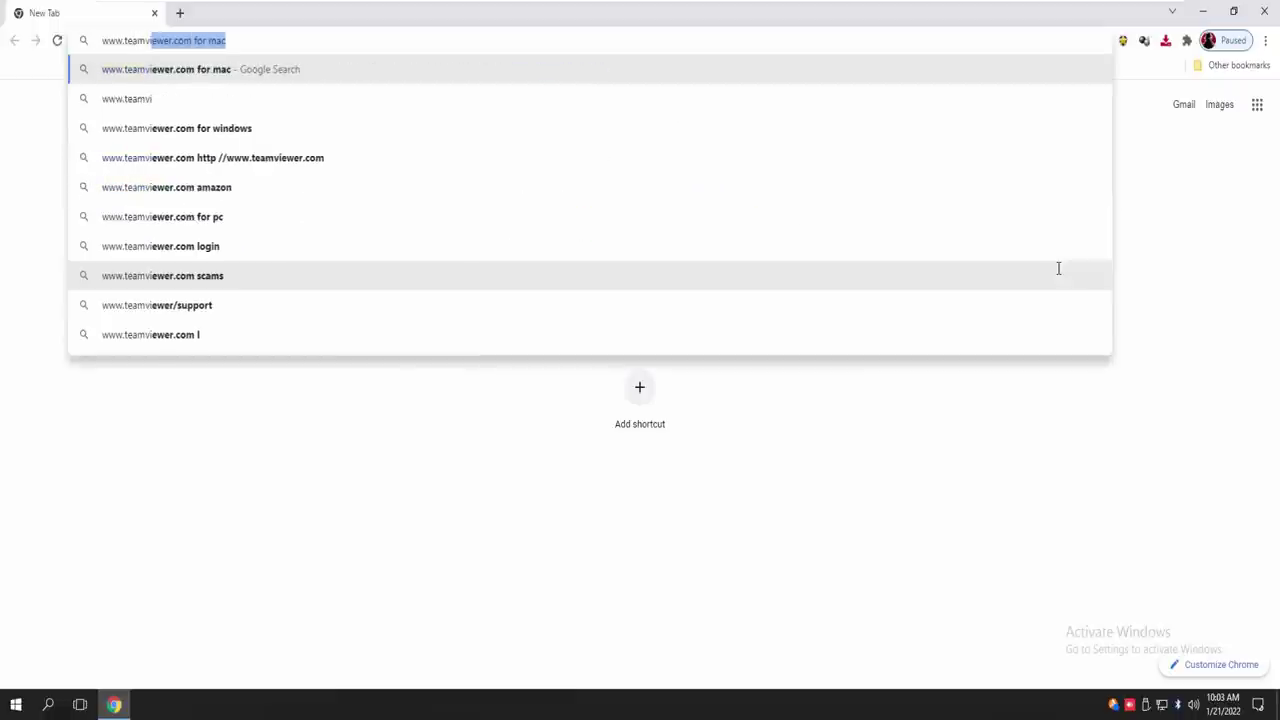
pyautogui.write('e')
pyautogui.write('wer')
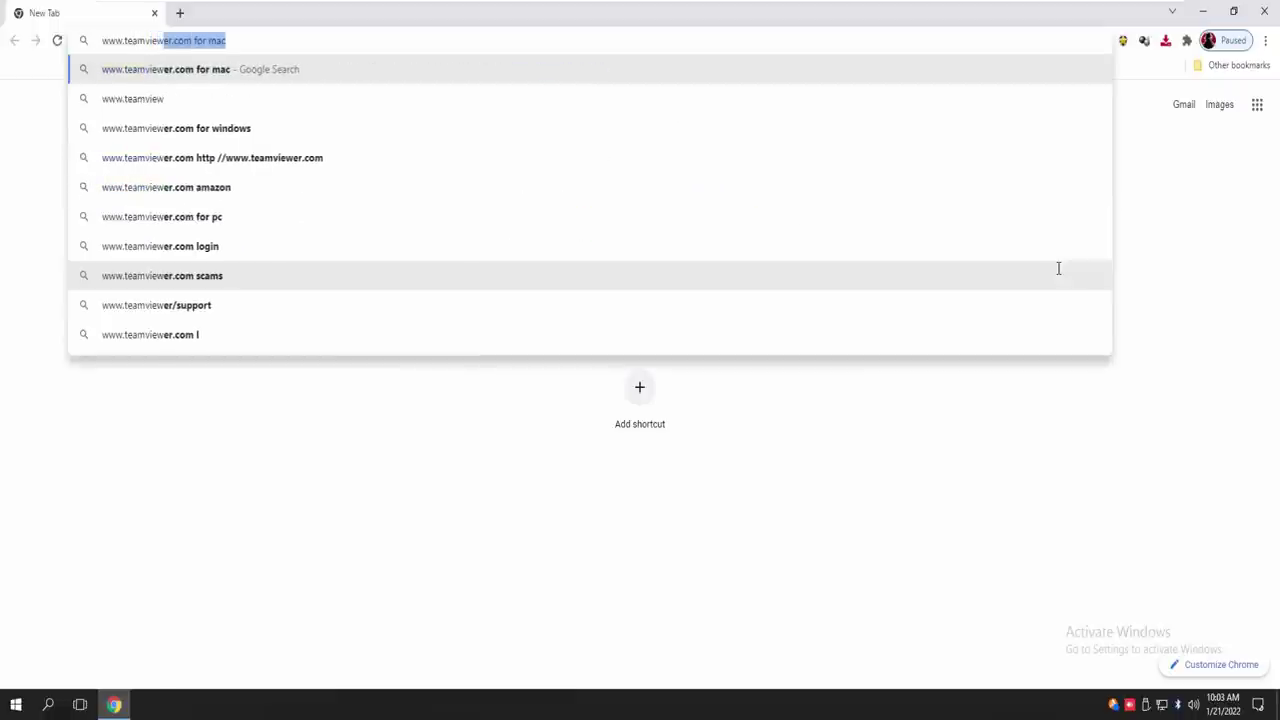
pyautogui.write('.com')
pyautogui.press('Delete')
pyautogui.press('Return')
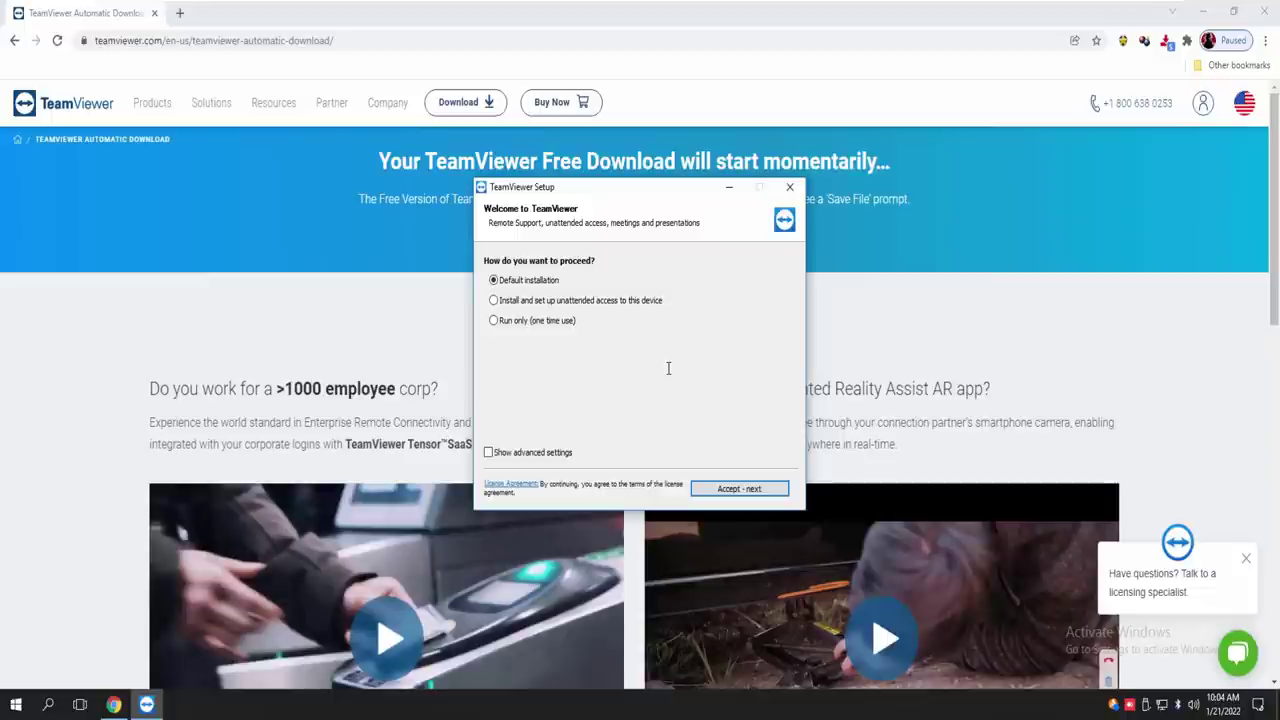
# Step: Install TeamViewer with Default installation and administrator approval, accept the EULA and DPA, and dismiss the 22% discount offer
pyautogui.click(729, 489)
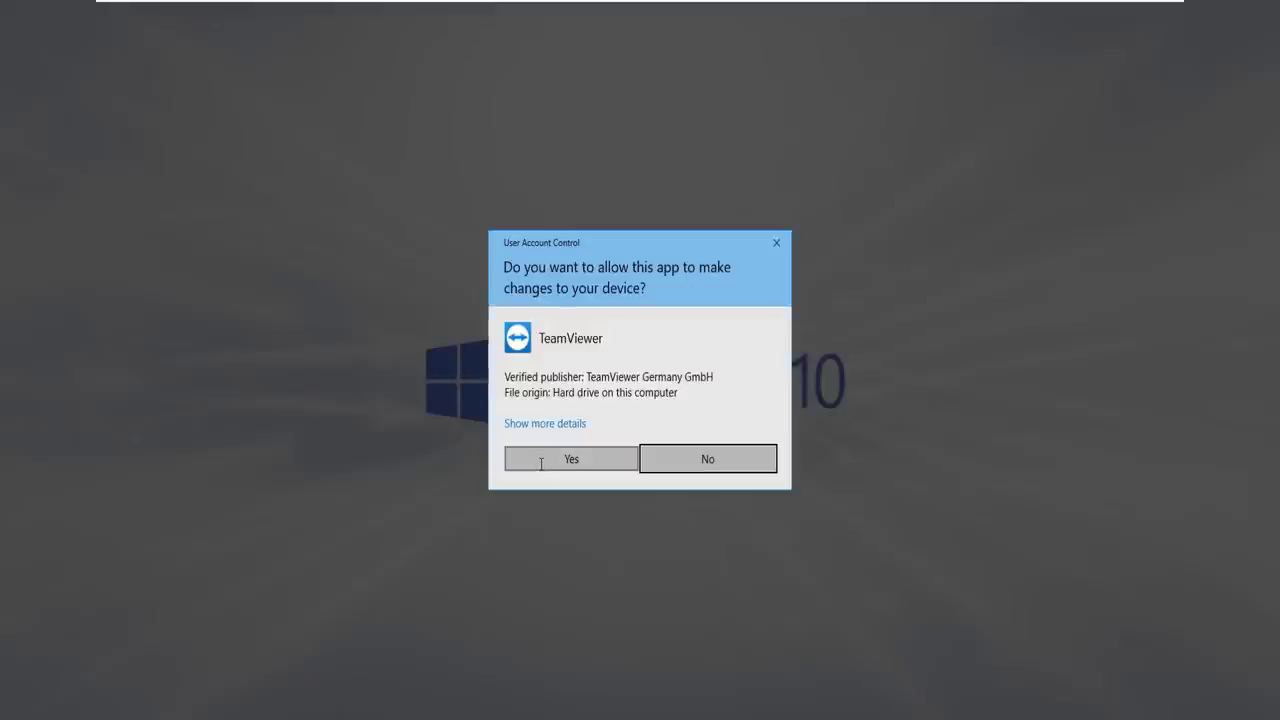
pyautogui.click(541, 465)
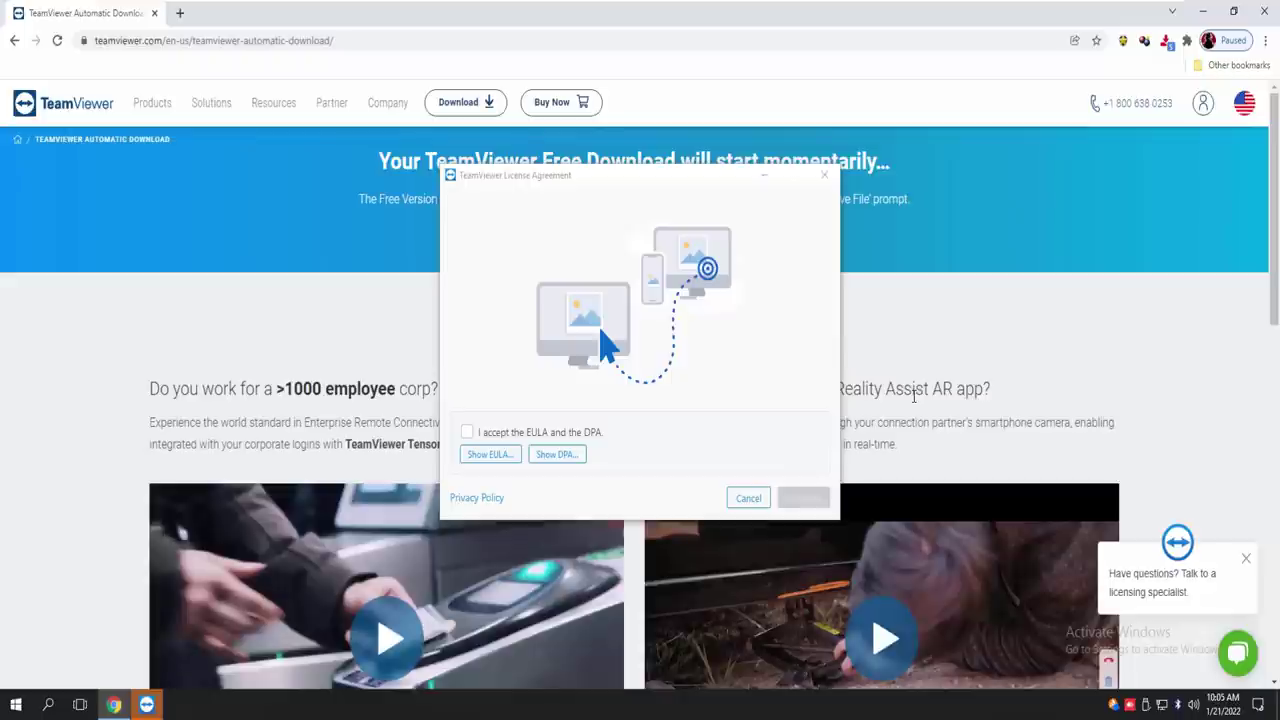
pyautogui.click(467, 433)
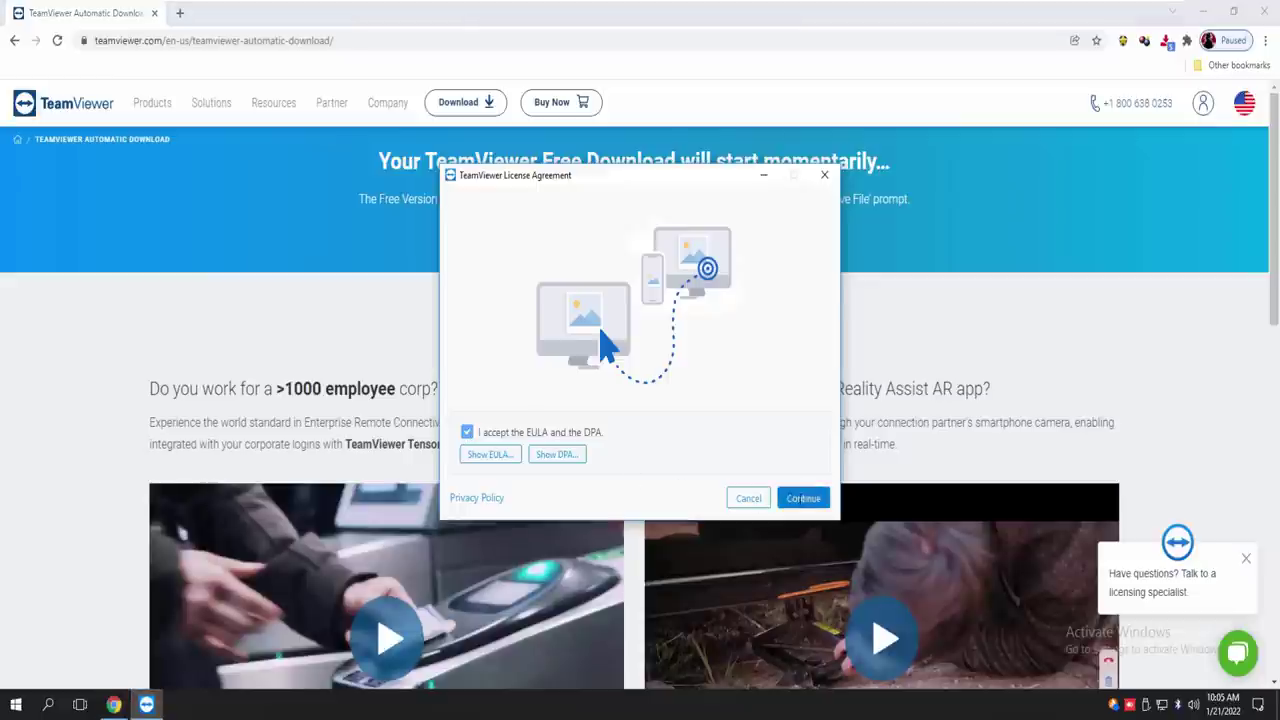
pyautogui.click(802, 498)
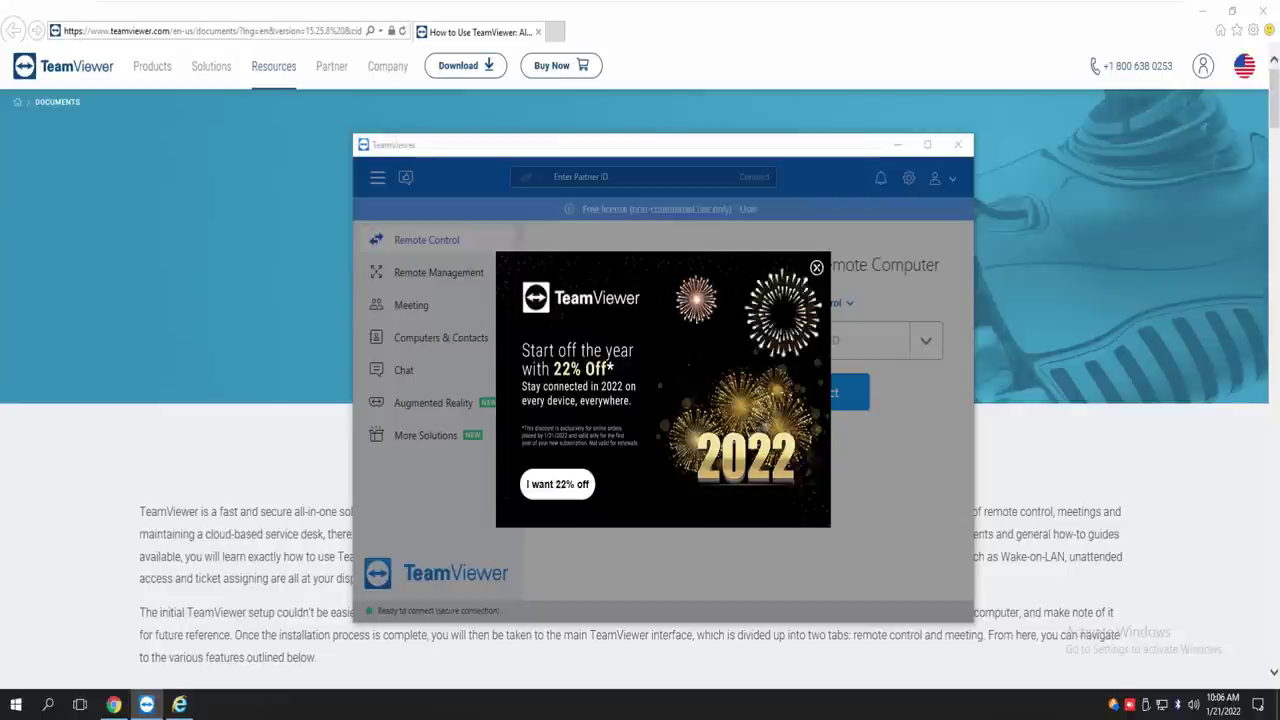
pyautogui.click(816, 267)
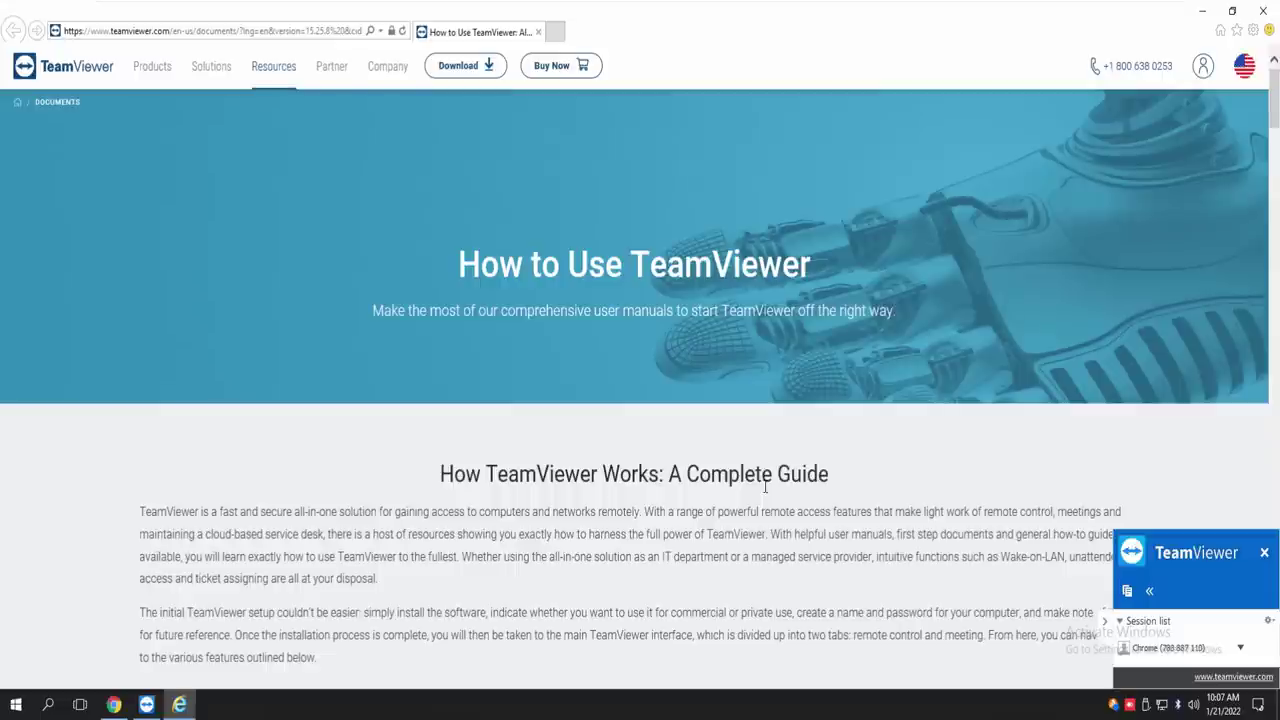
pyautogui.press('super+d')
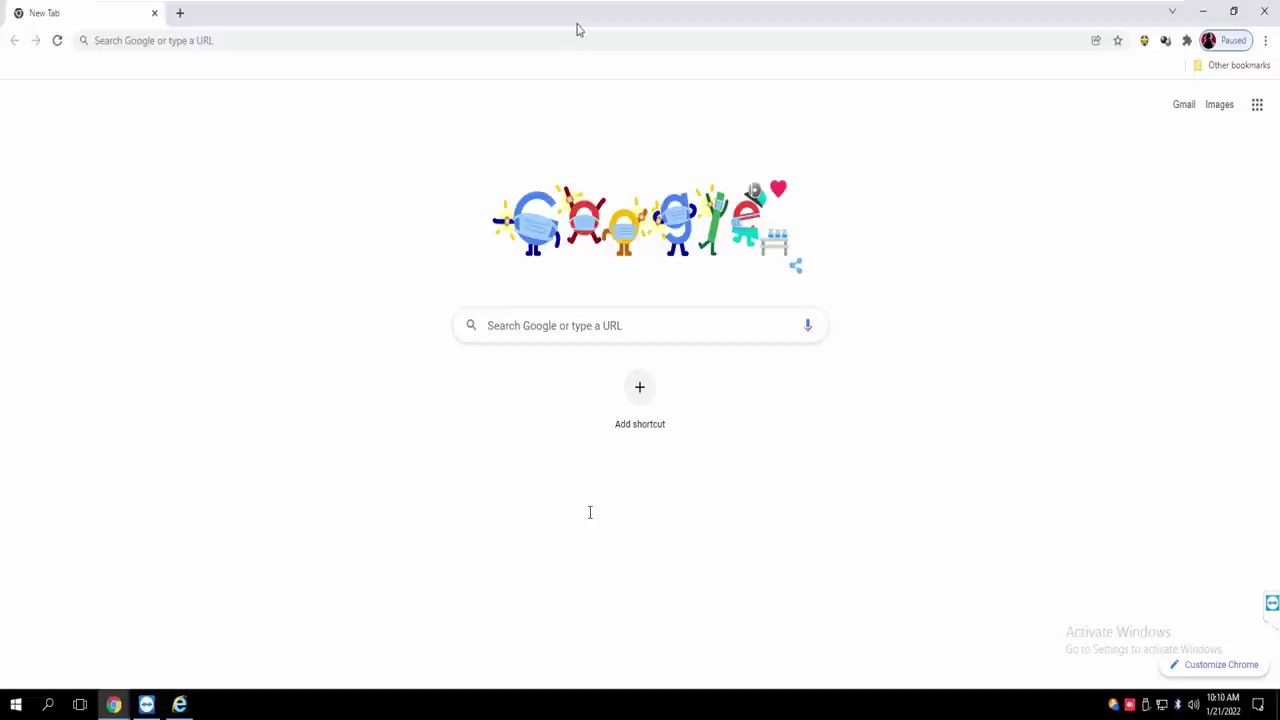
pyautogui.click(240, 40)
pyautogui.write('https://docs.google.com/forms/d/e/1FAIpQLSd2_-Rb9j1eH94LvGvdVe_CPRHIASYkimbQil5xe5t73xZQNA/viewform')
pyautogui.press('Return')
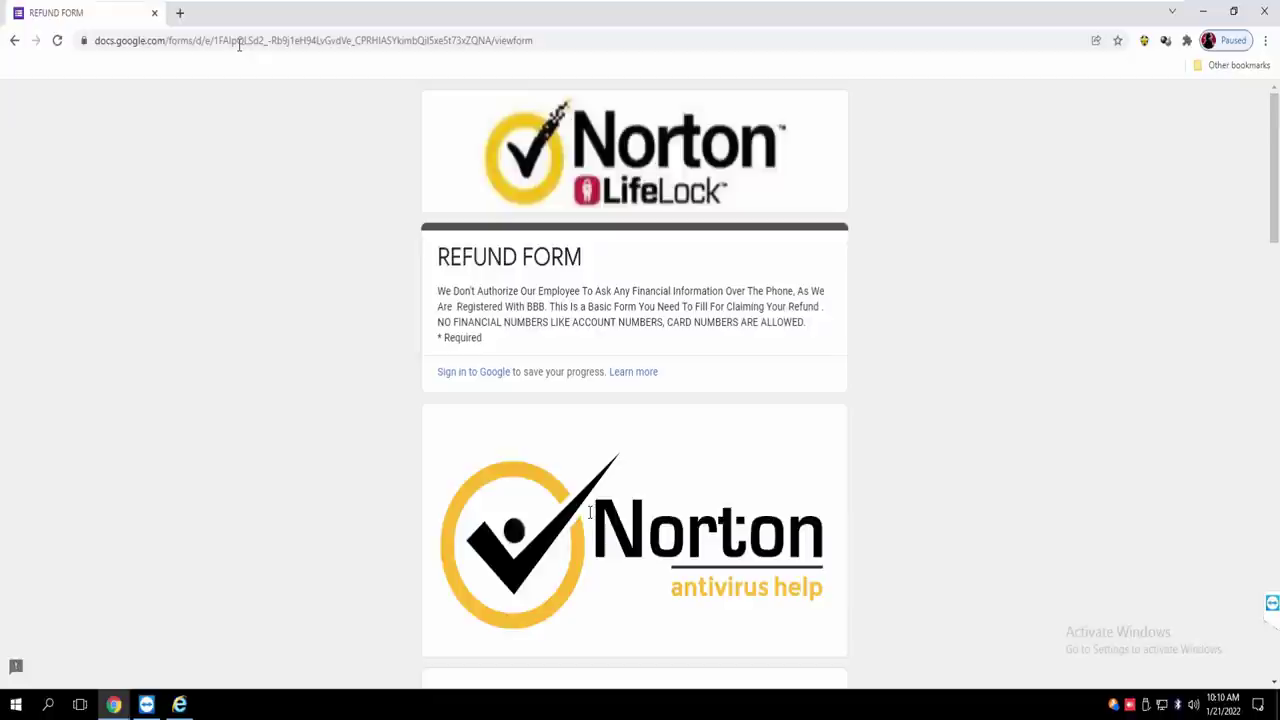
# Step: Complete the refund form with the required personal details, CHECKING ACCOUNT and YES for the refund authorization, and submit it
pyautogui.scroll(-6, 380, 415)
pyautogui.click(458, 452)
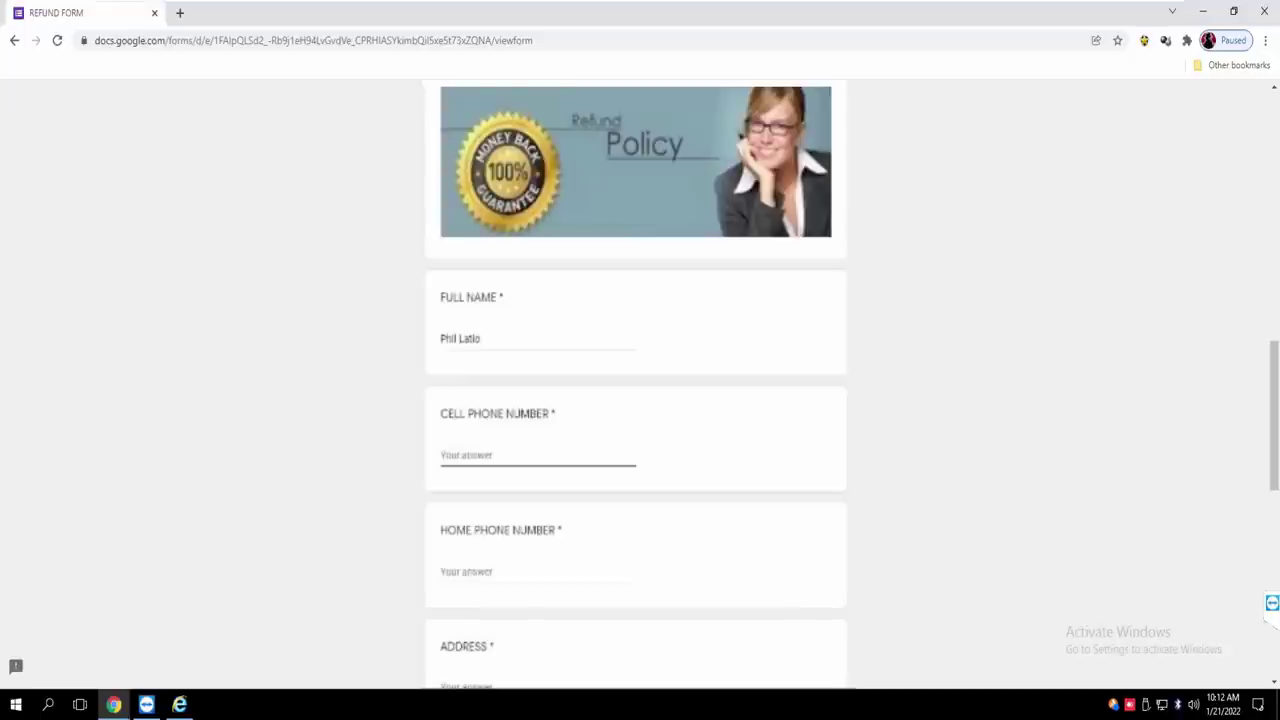
pyautogui.scroll(-2, 640, 400)
pyautogui.scroll(-3, 1026, 488)
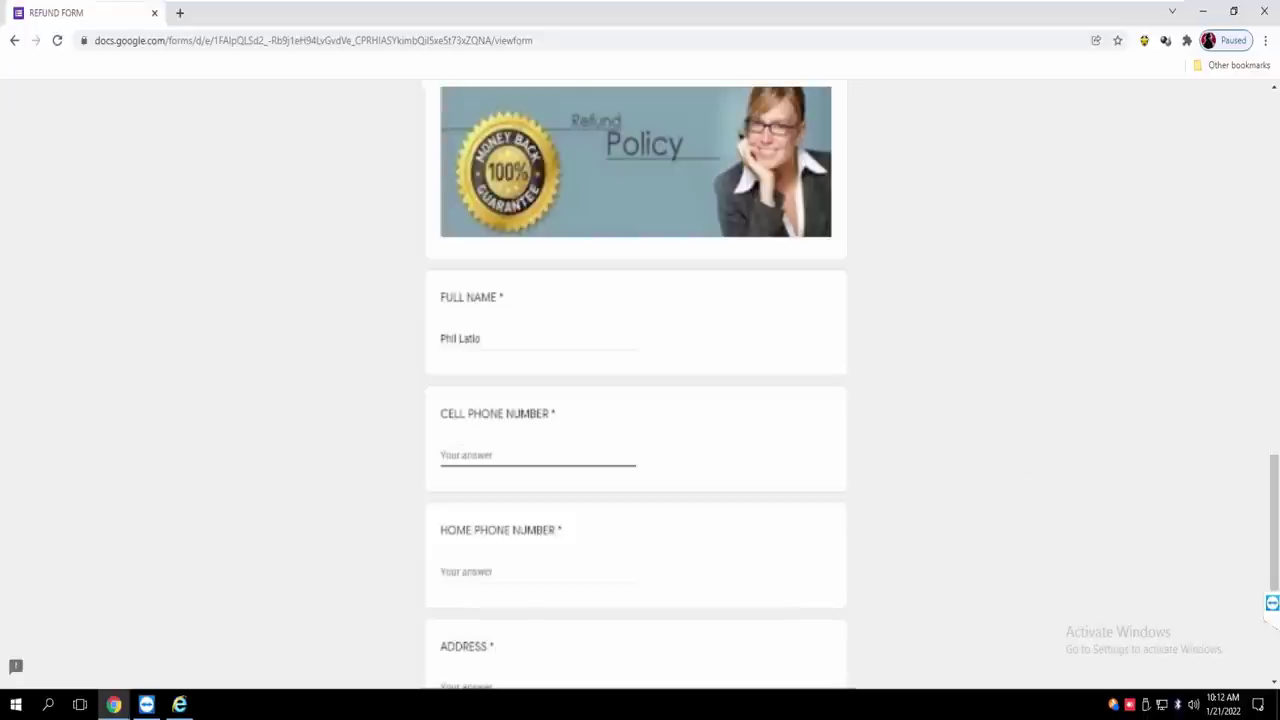
pyautogui.scroll(-2, 911, 482)
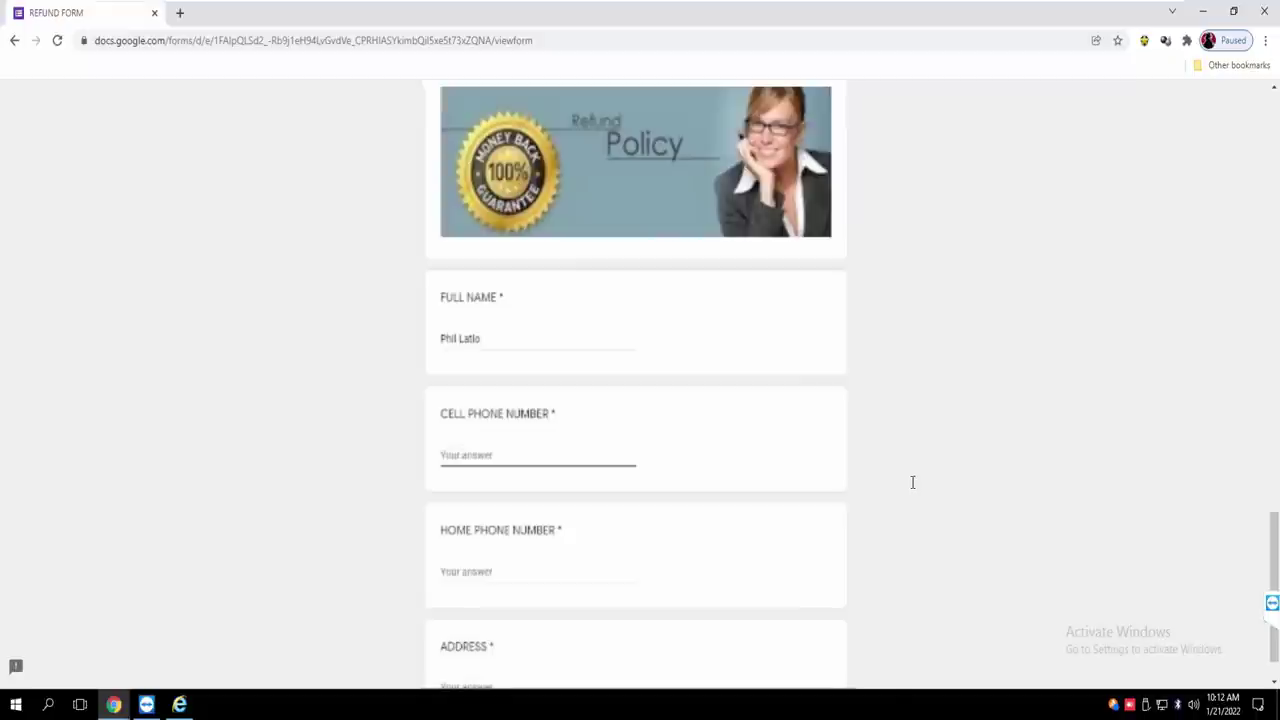
pyautogui.scroll(-1, 912, 482)
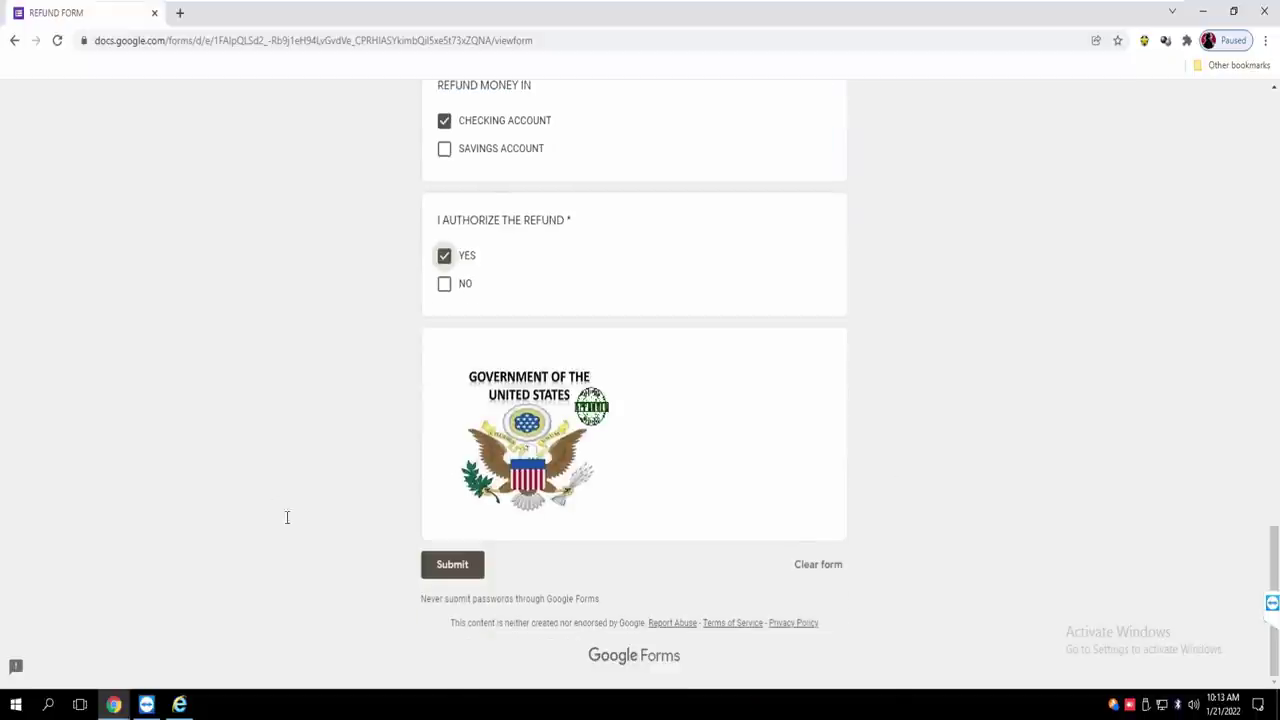
pyautogui.click(452, 564)
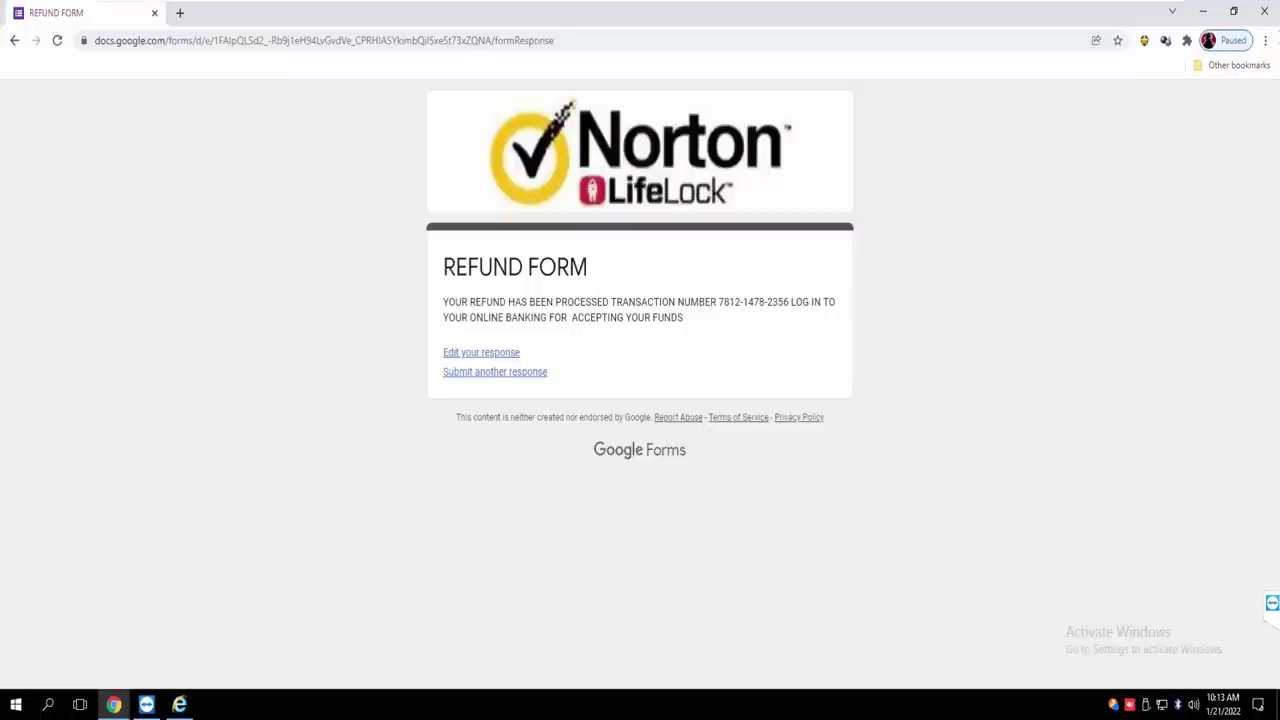
# Step: Open the NGPF bank simulator account from the browser bookmarks and decline saving the password
pyautogui.click(1266, 41)
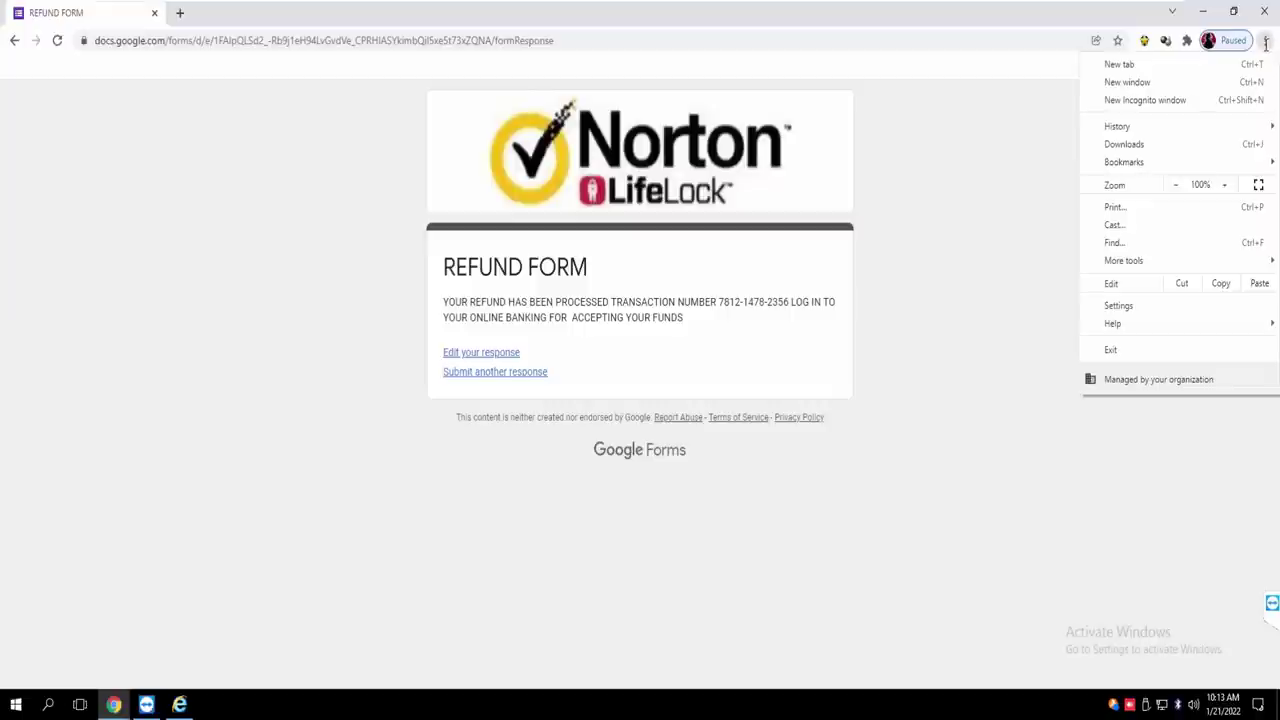
pyautogui.moveTo(1146, 163)
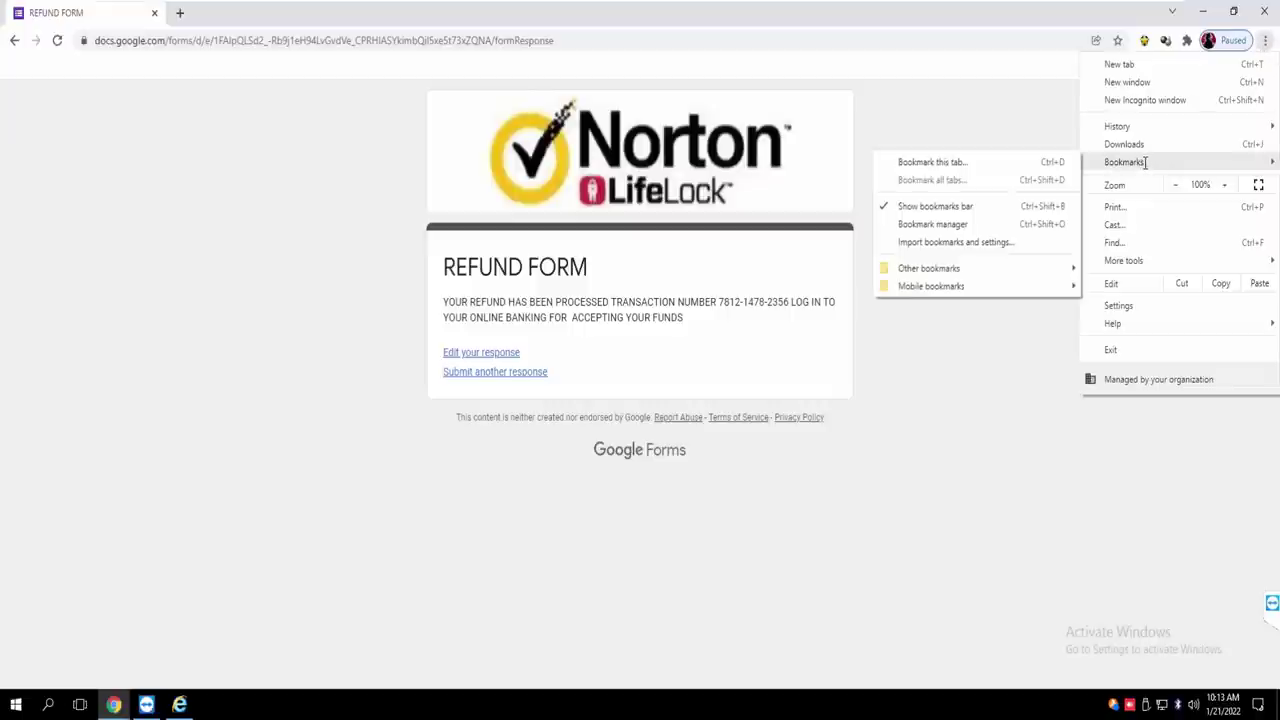
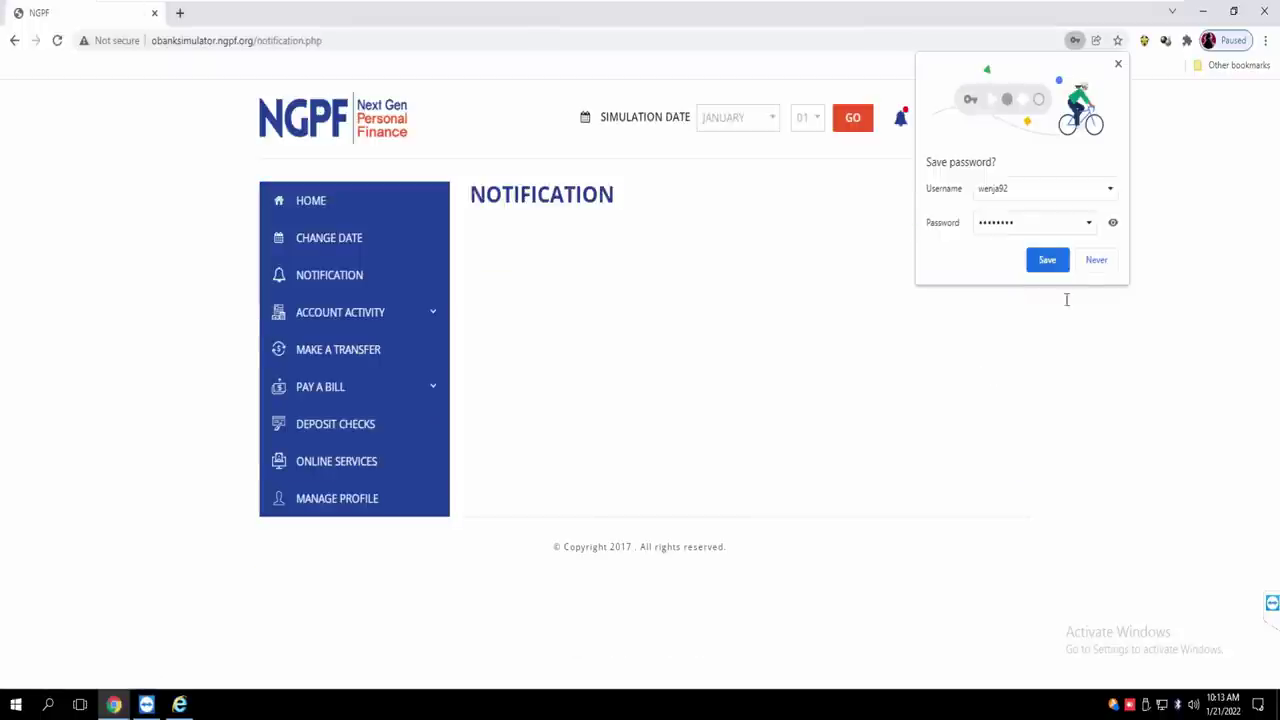
pyautogui.click(1096, 260)
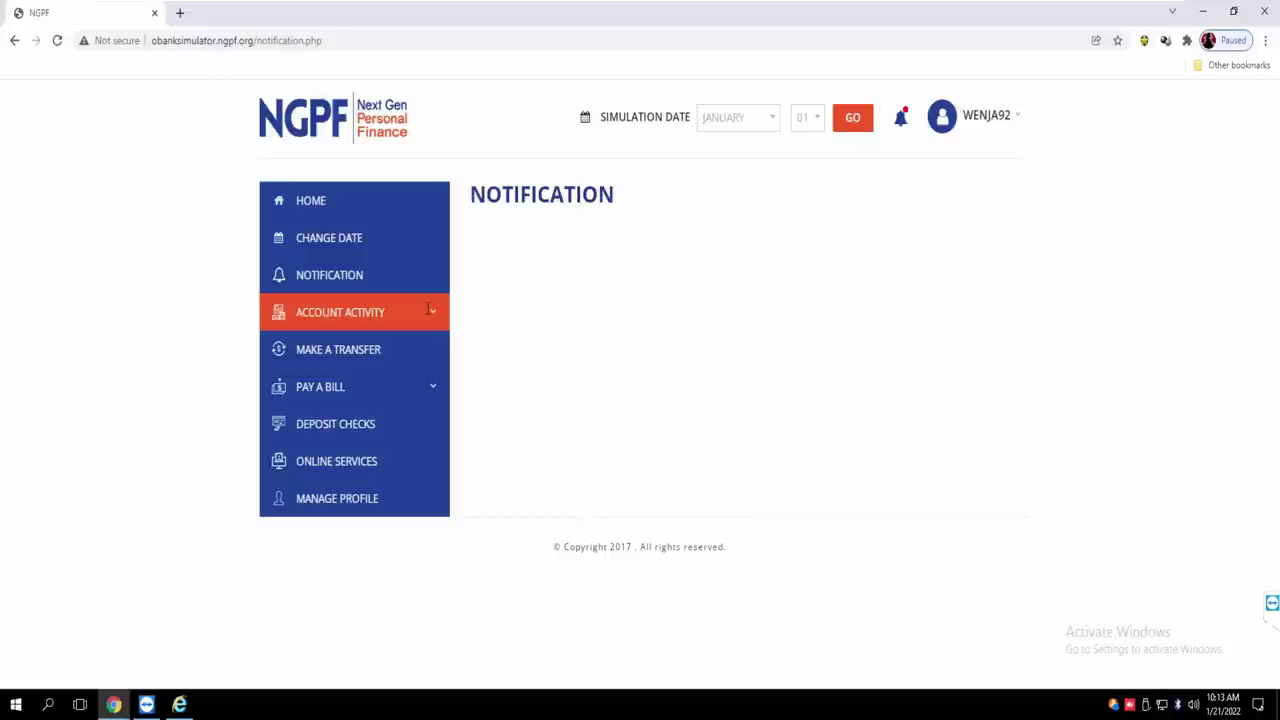
# Step: Review the checking account activity and the money transfer page in the bank simulator, and close the browser window
pyautogui.click(340, 312)
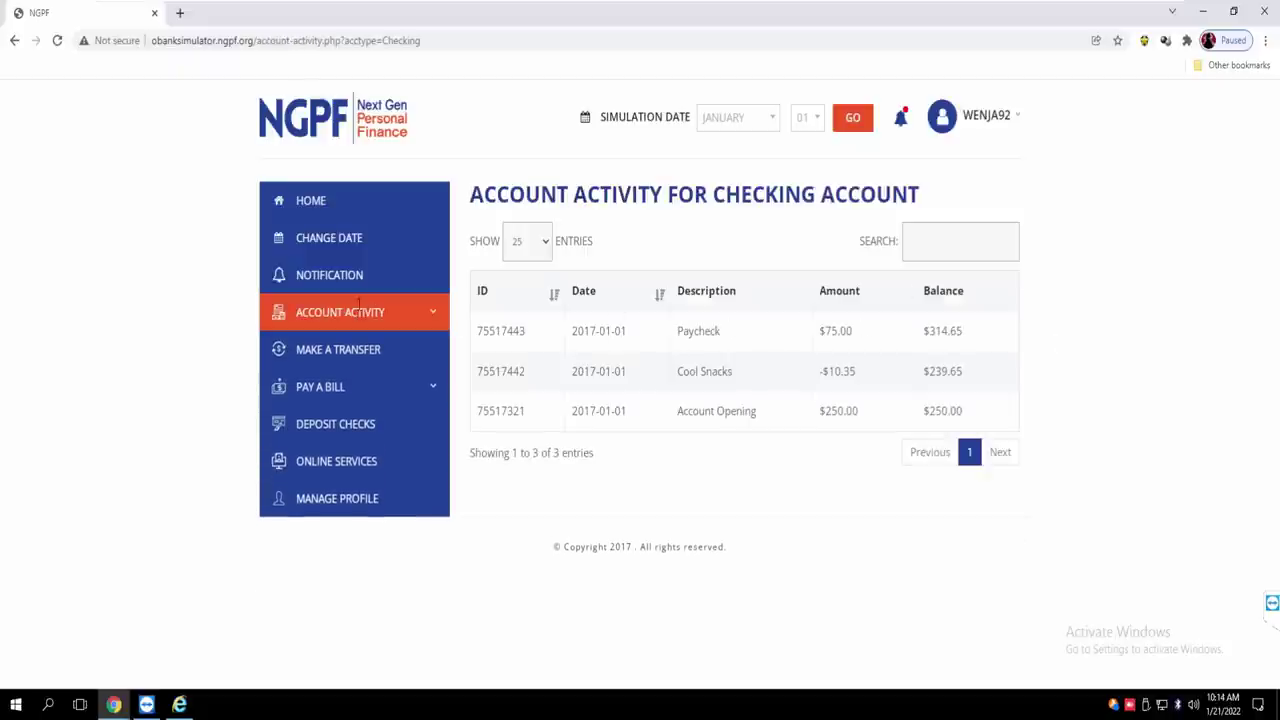
pyautogui.click(338, 349)
pyautogui.click(347, 412)
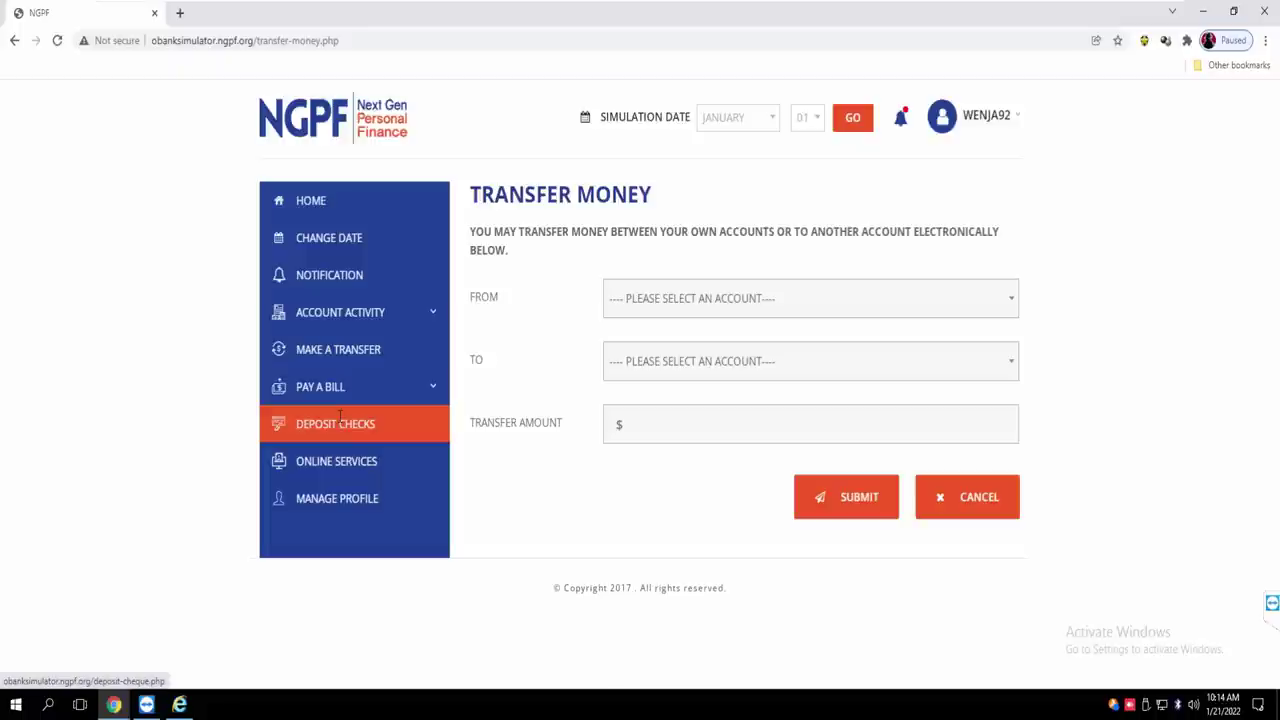
pyautogui.click(305, 200)
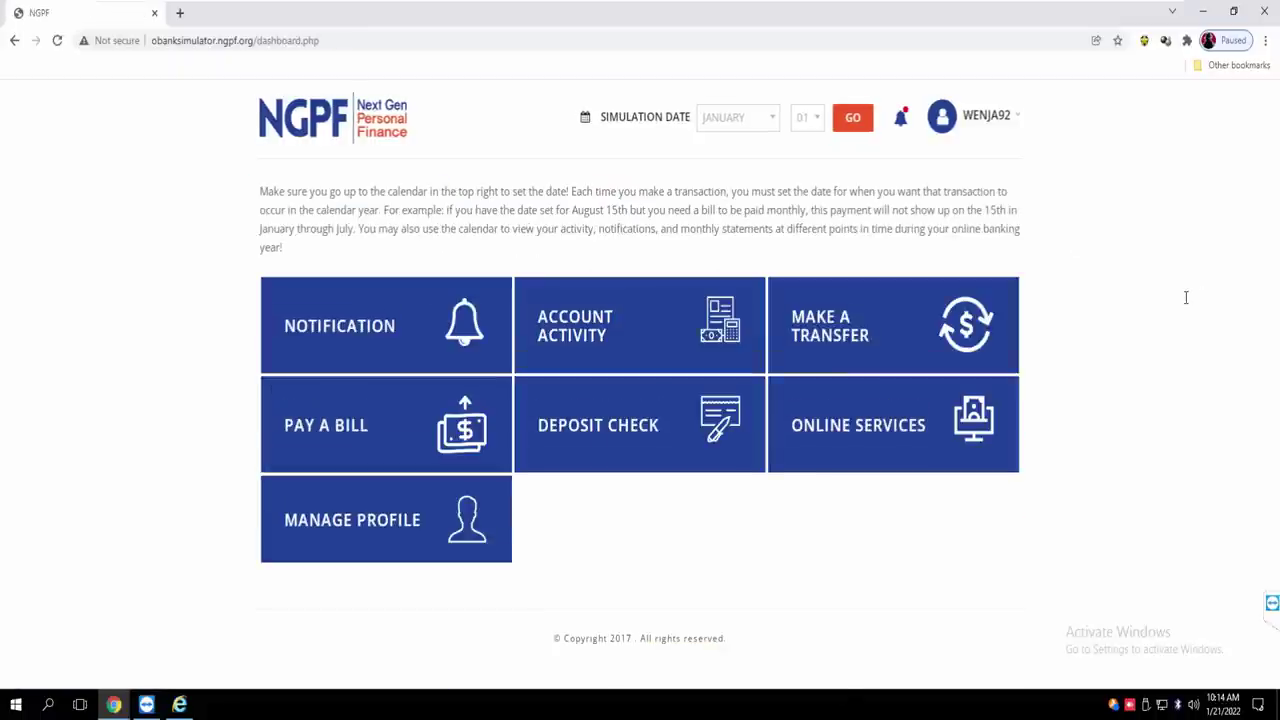
pyautogui.click(603, 316)
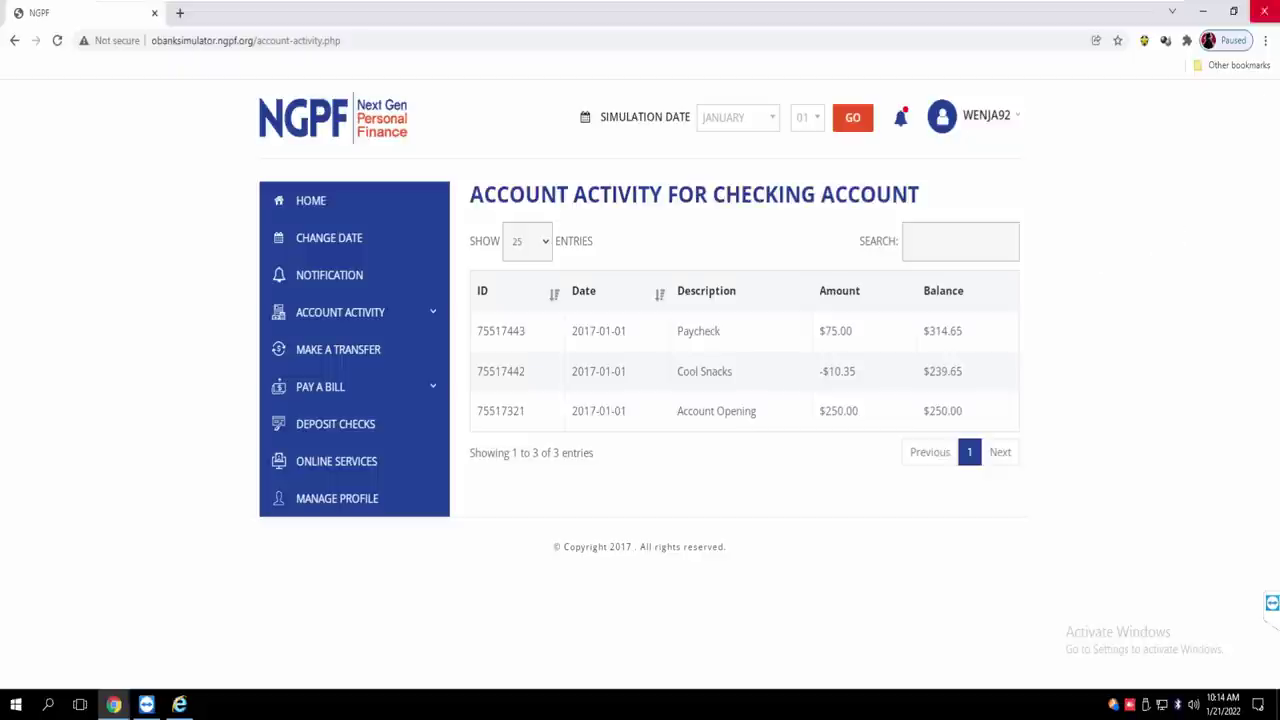
pyautogui.click(1264, 11)
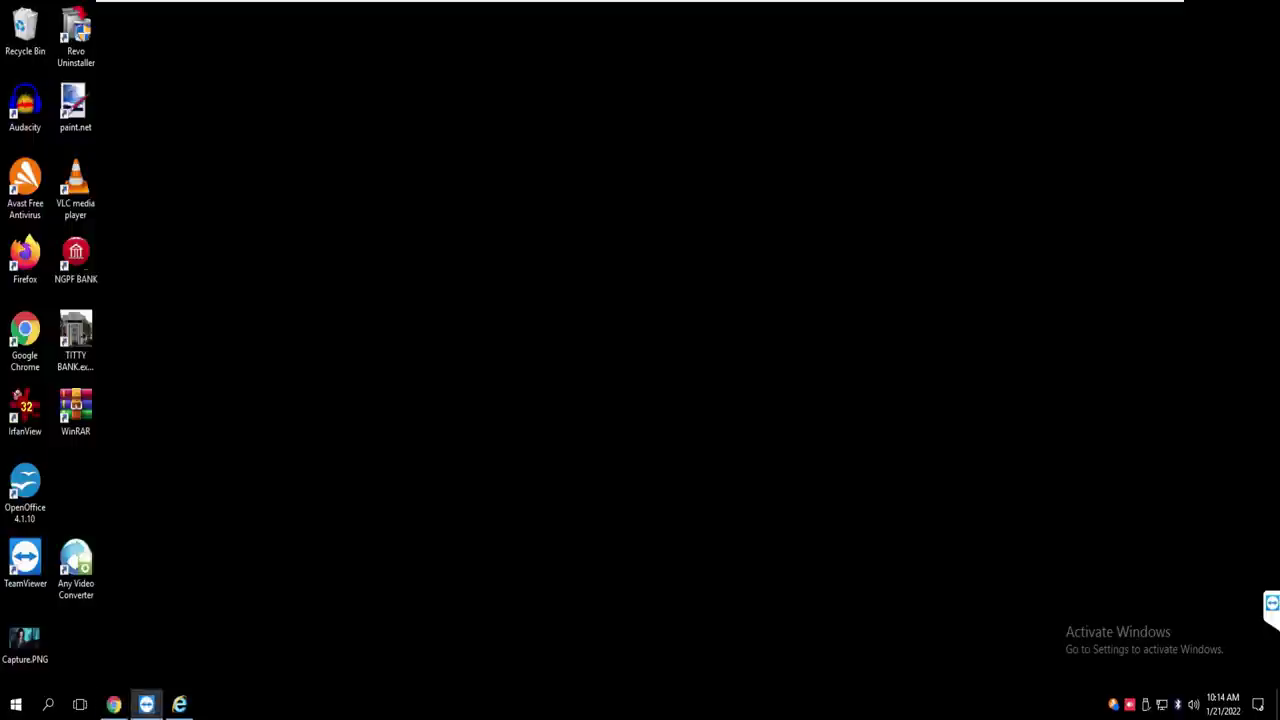